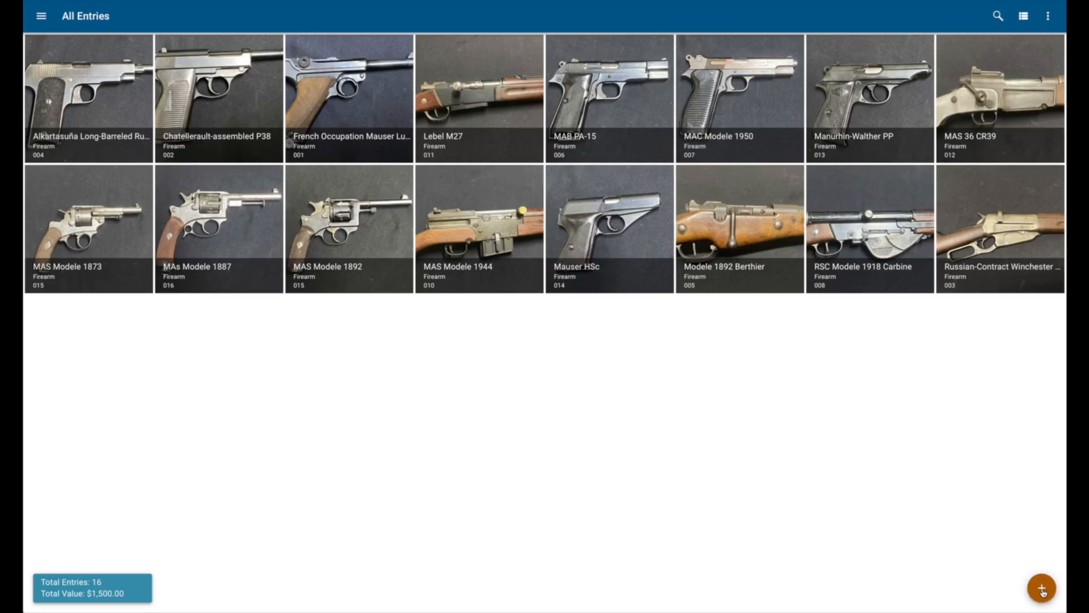
Step: Start a new photo entry by uploading the three JPEG images from the Bayard 1908 folder
click(1043, 589)
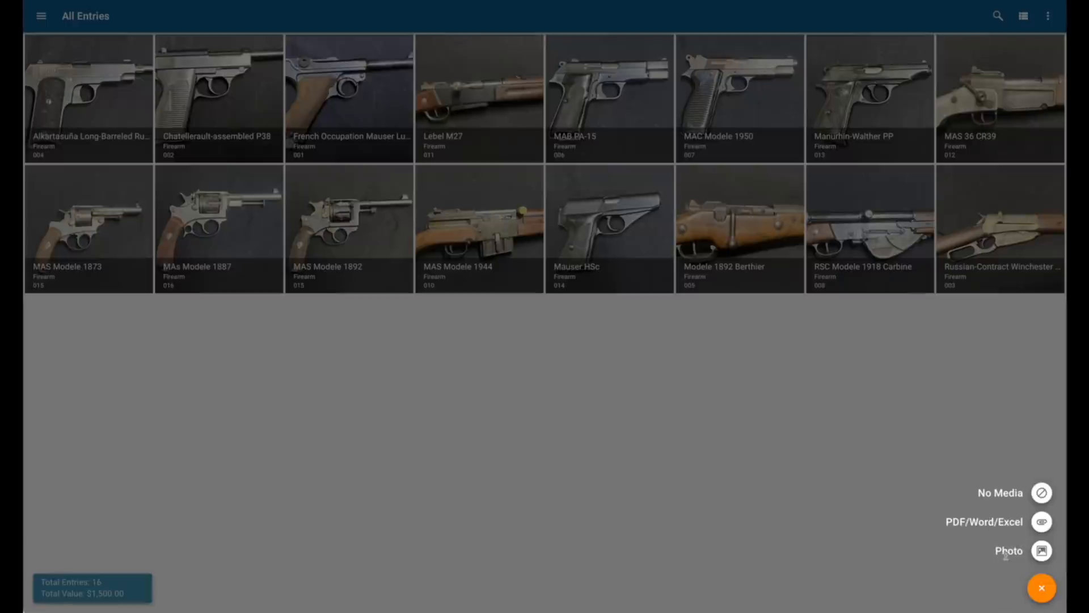
click(1042, 551)
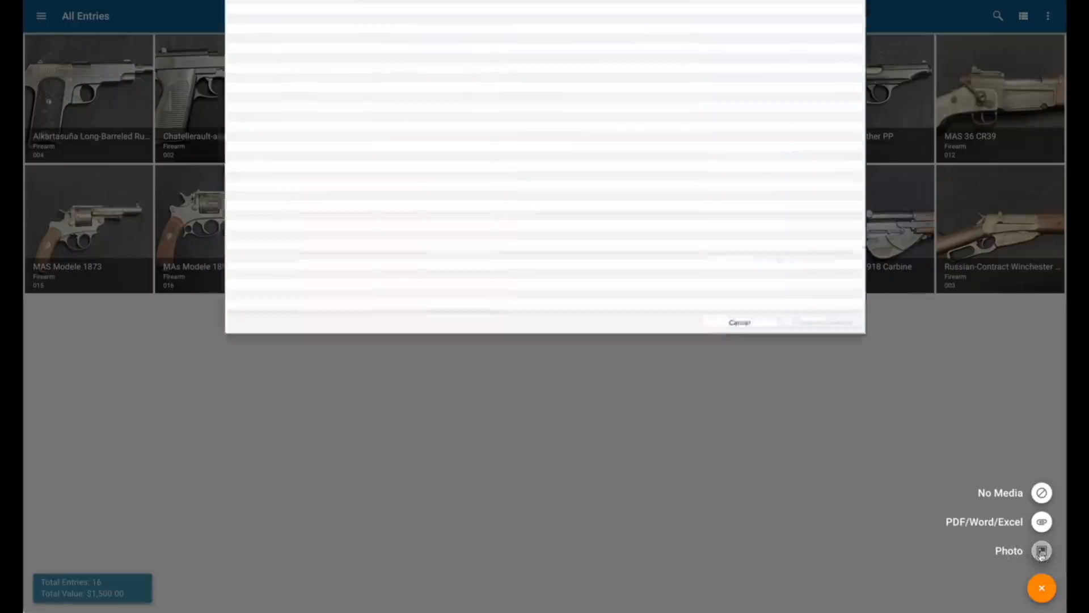
drag(318, 89, 272, 40)
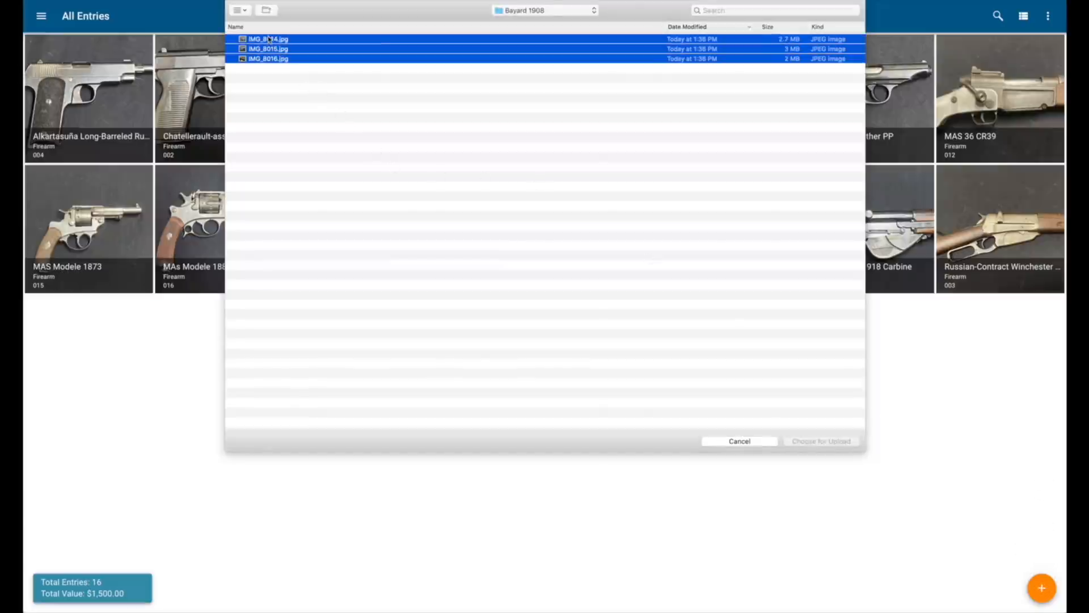
click(840, 443)
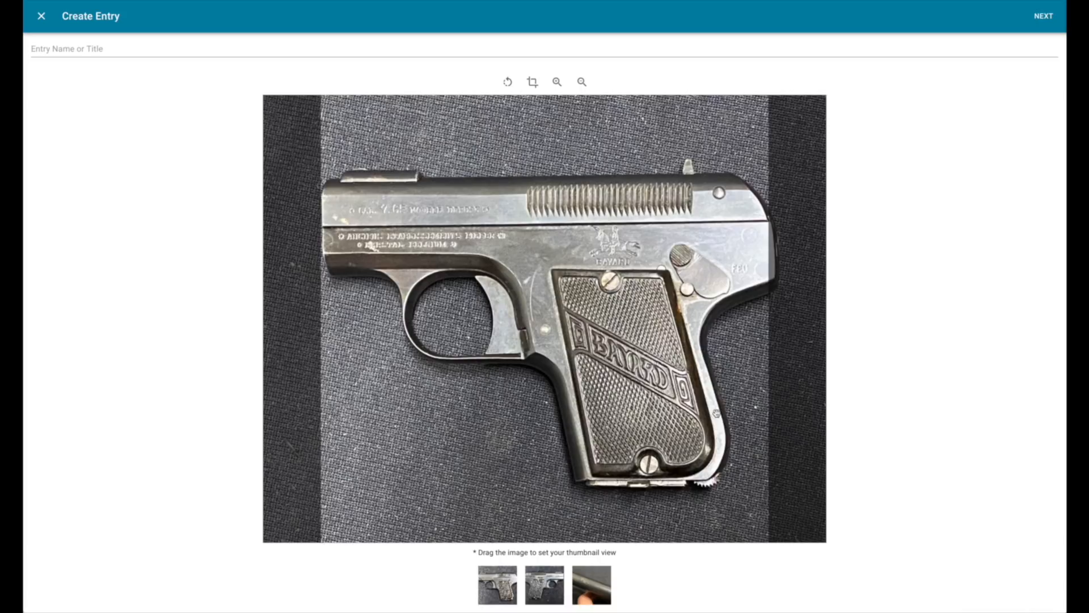
Step: Accept the uploaded photos and classify the new entry as Firearm
click(1045, 18)
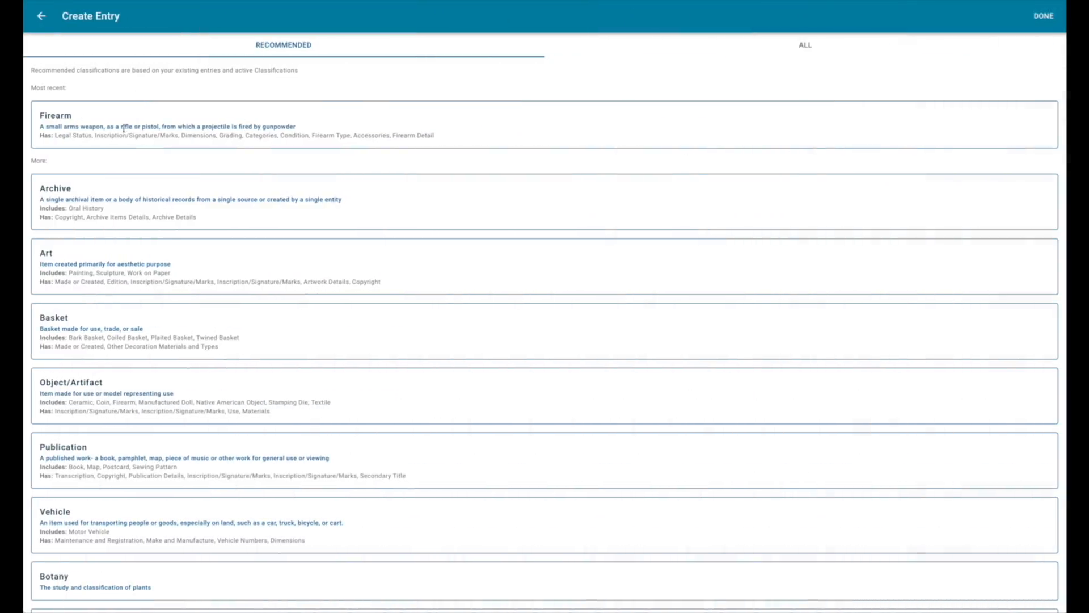
click(142, 127)
click(1036, 161)
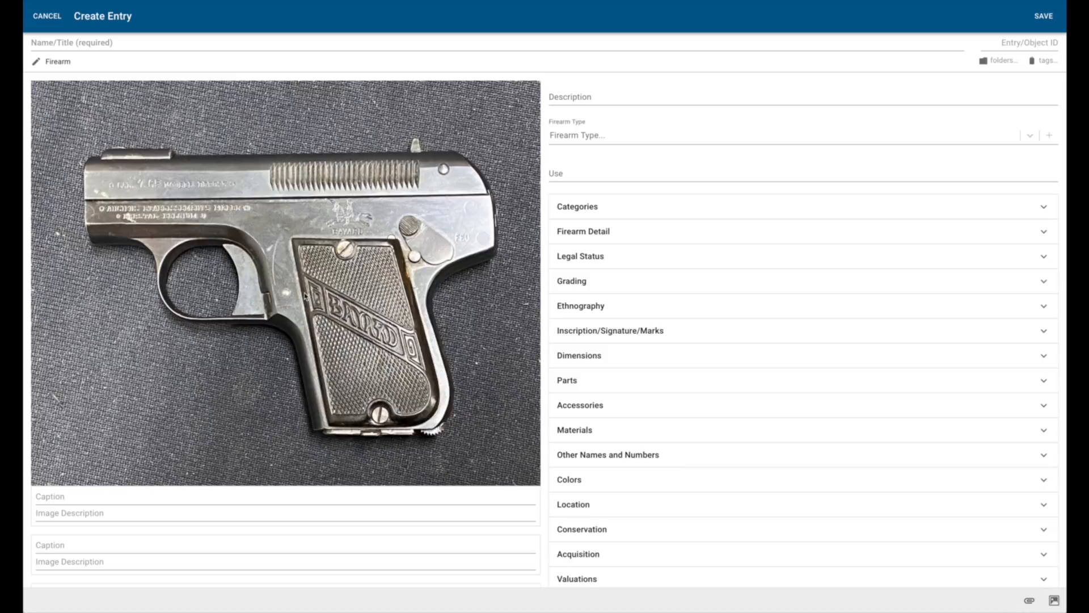
Step: Name the entry "Bayard Model 1908", leaving its description empty
click(96, 43)
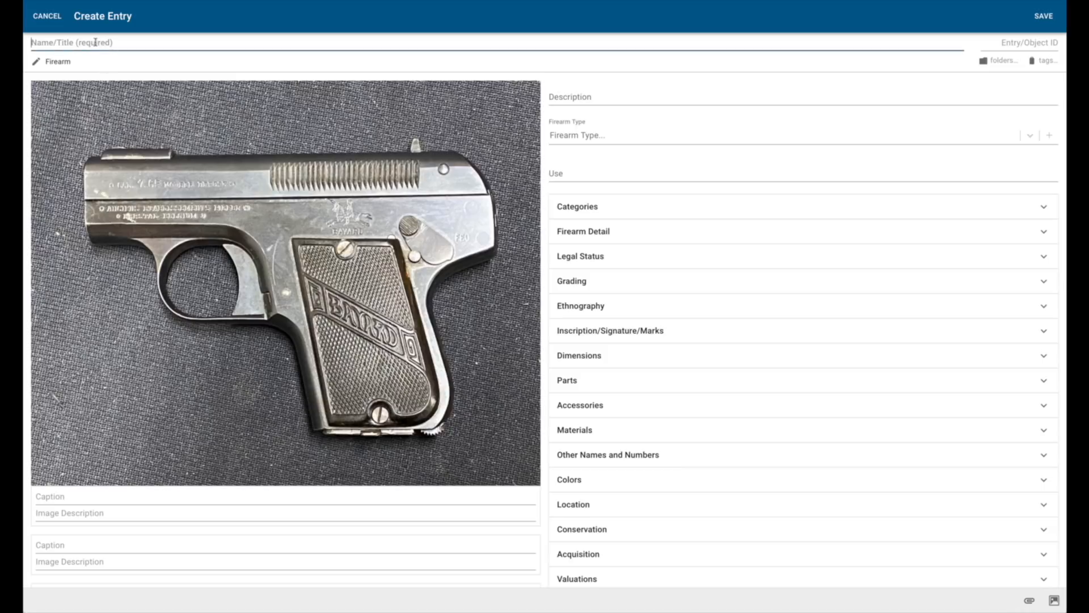
text(Bayard Model 1908)
click(567, 97)
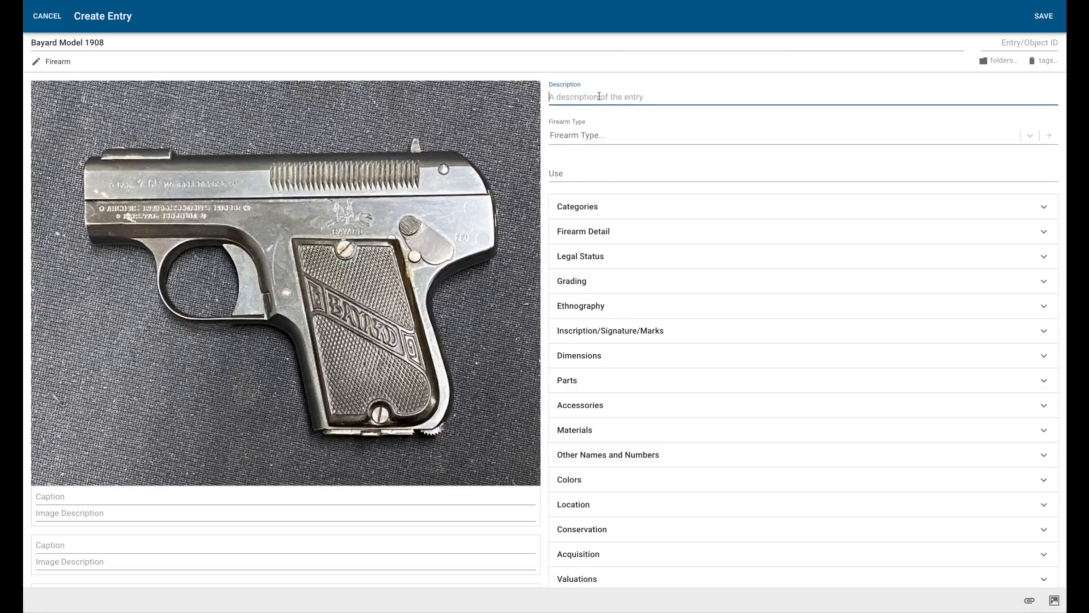
Step: Create a firearm type named "Pocket Pistol" with the description "Compact handguns" and assign it to the entry
click(636, 137)
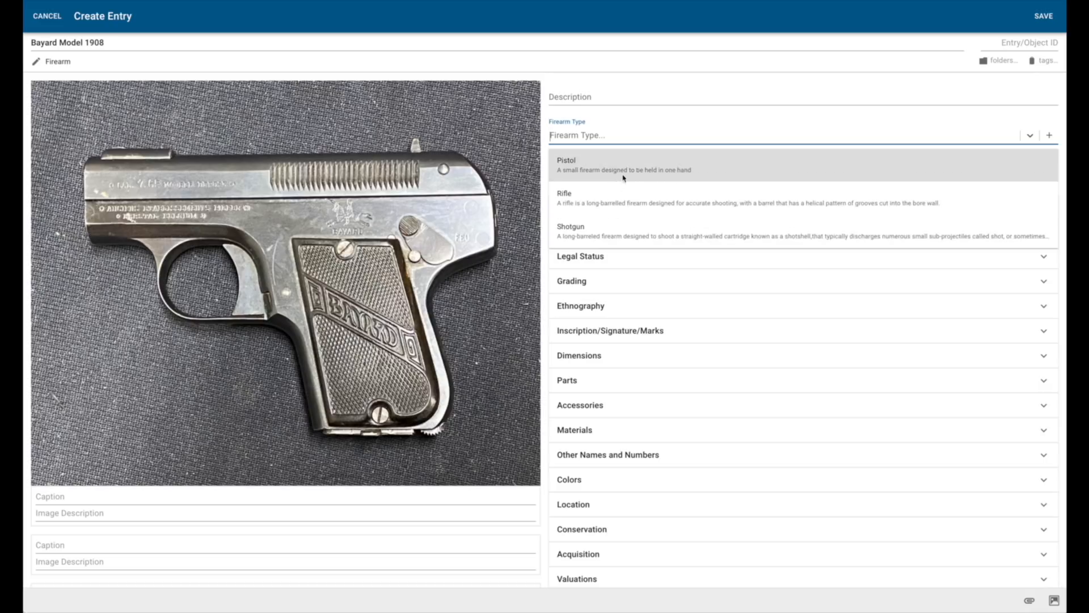
click(1050, 136)
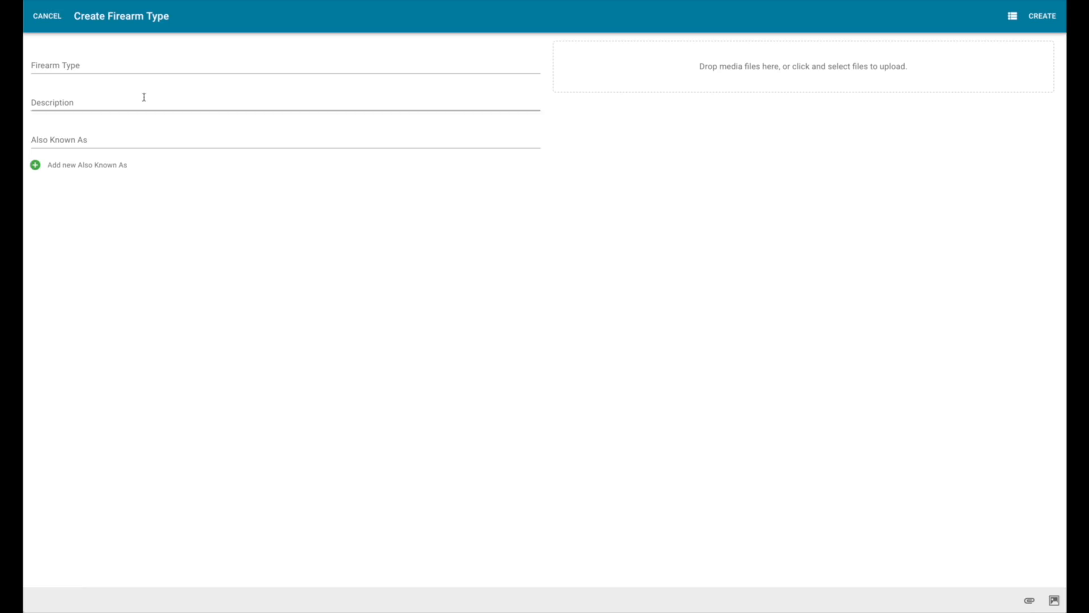
click(50, 63)
text(Pocket Pistol)
key(Tab)
text(Compact handguns)
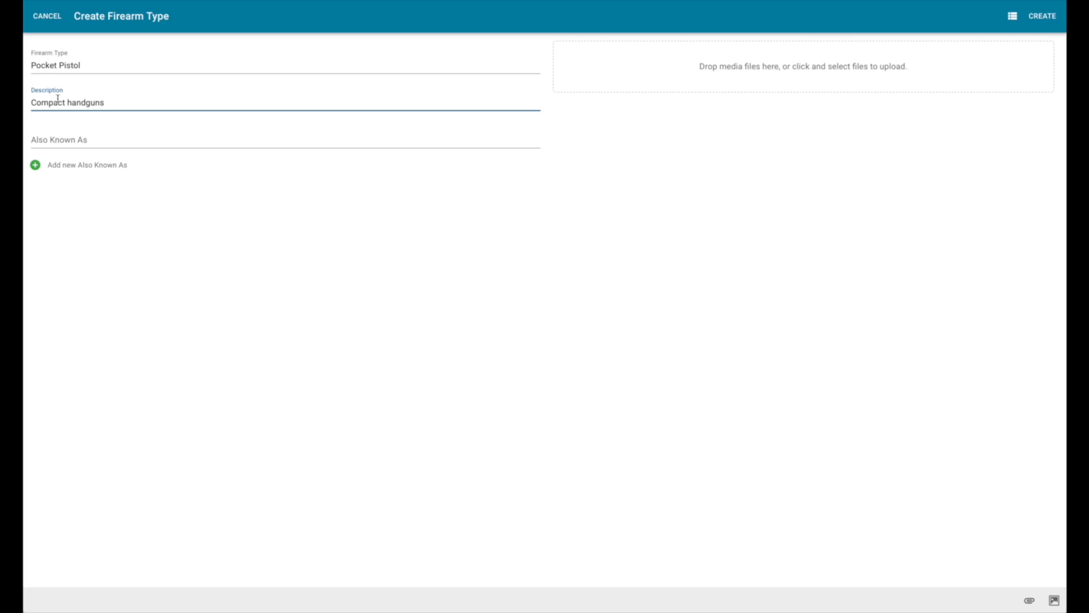
click(1051, 17)
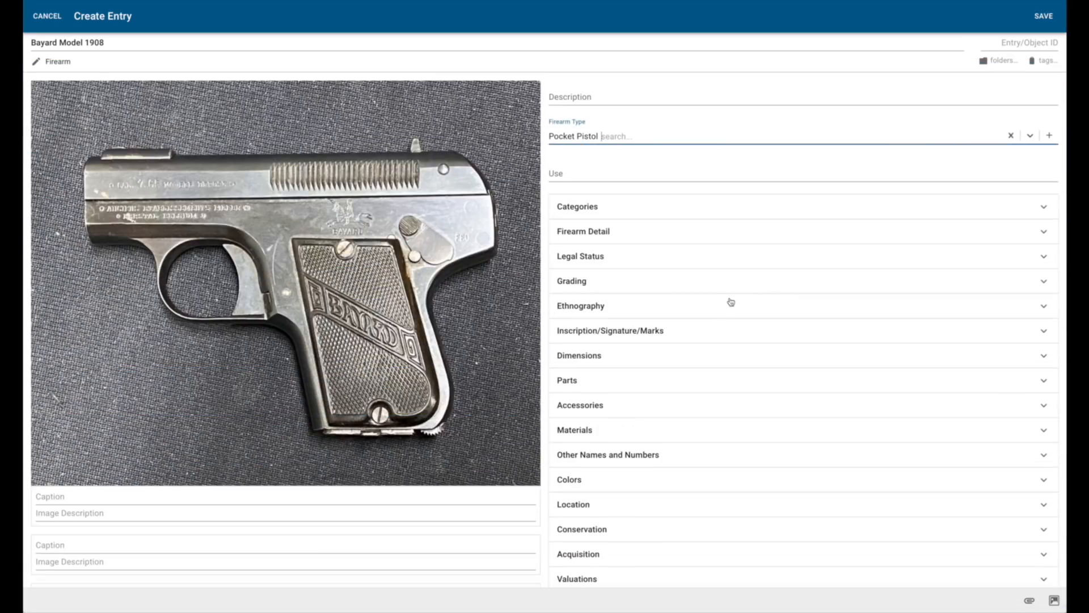
click(949, 139)
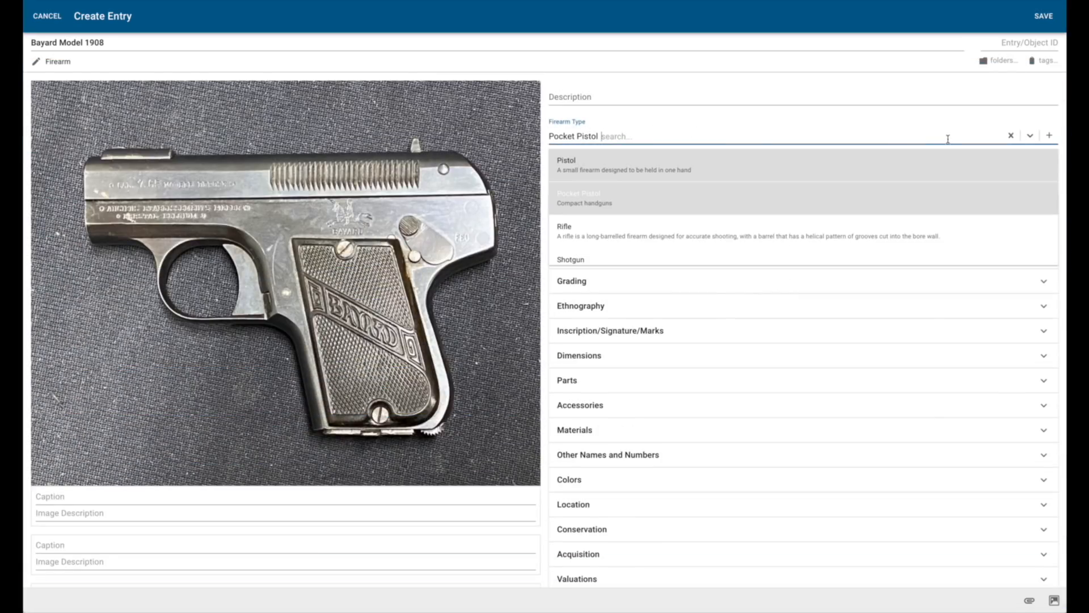
click(623, 204)
Step: Examine the entry's Use field and the options available for its category and subcategory
click(595, 177)
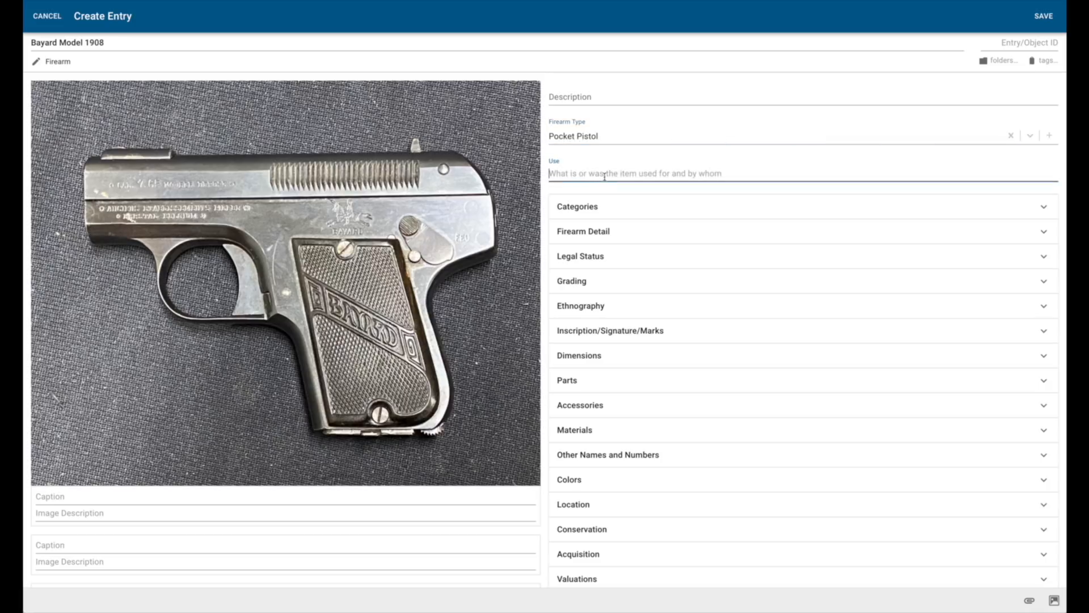
click(593, 209)
click(586, 246)
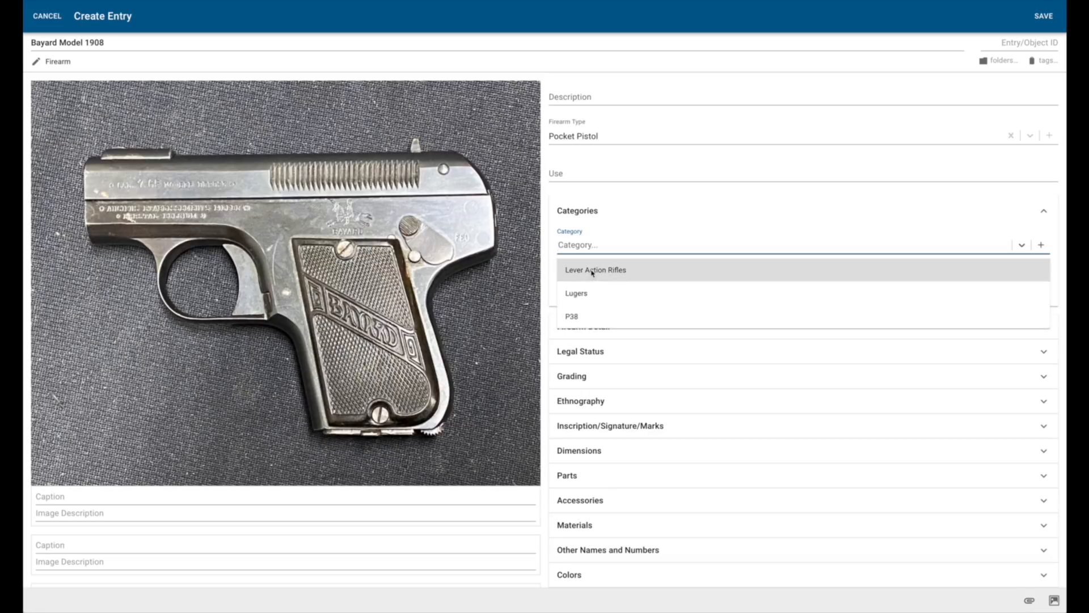
click(646, 216)
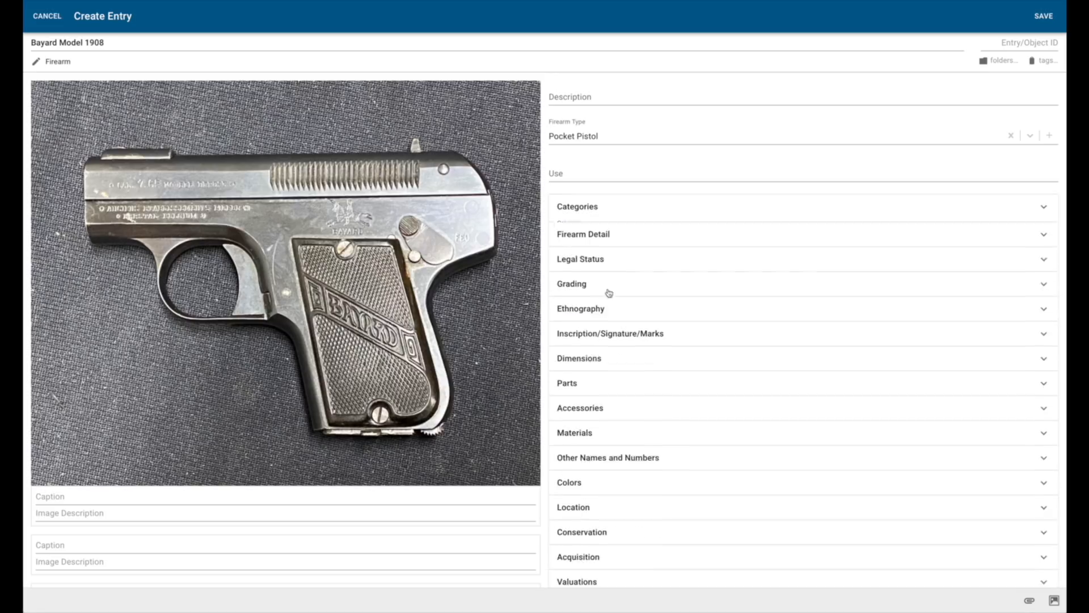
click(604, 216)
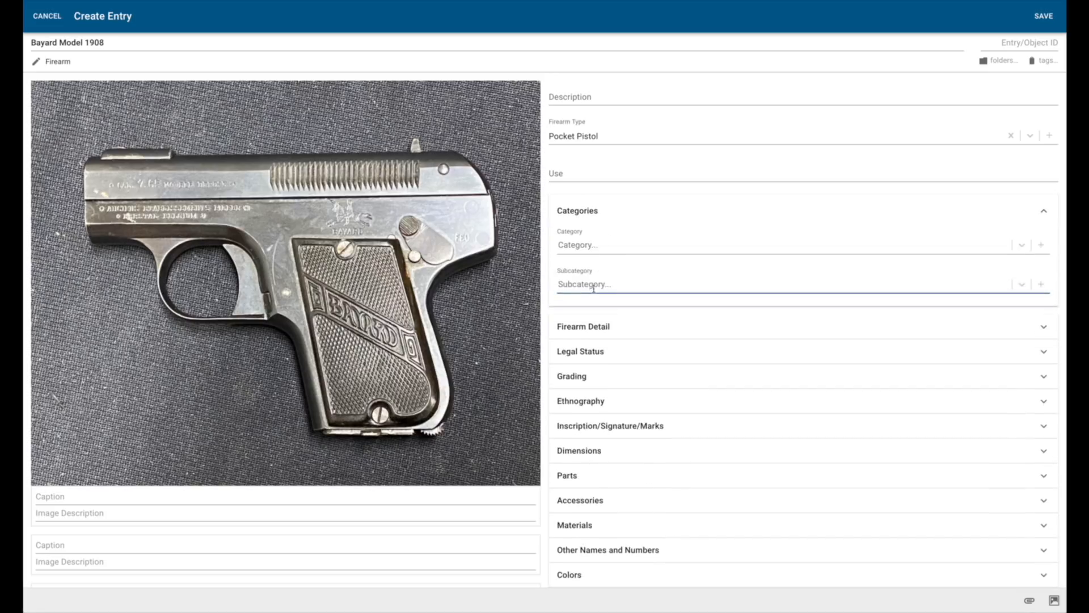
click(593, 287)
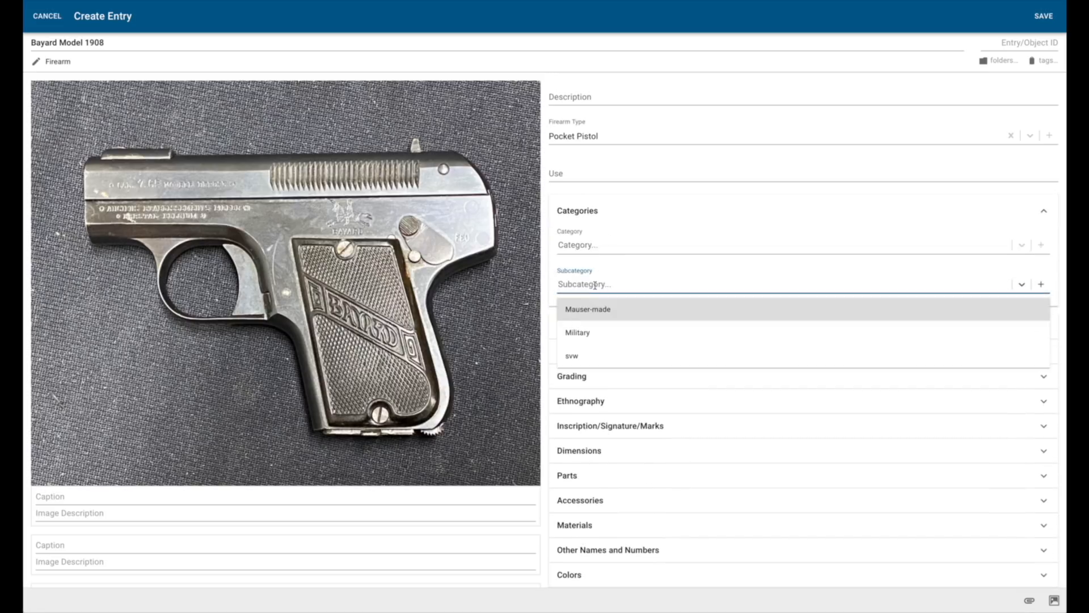
click(595, 285)
click(600, 326)
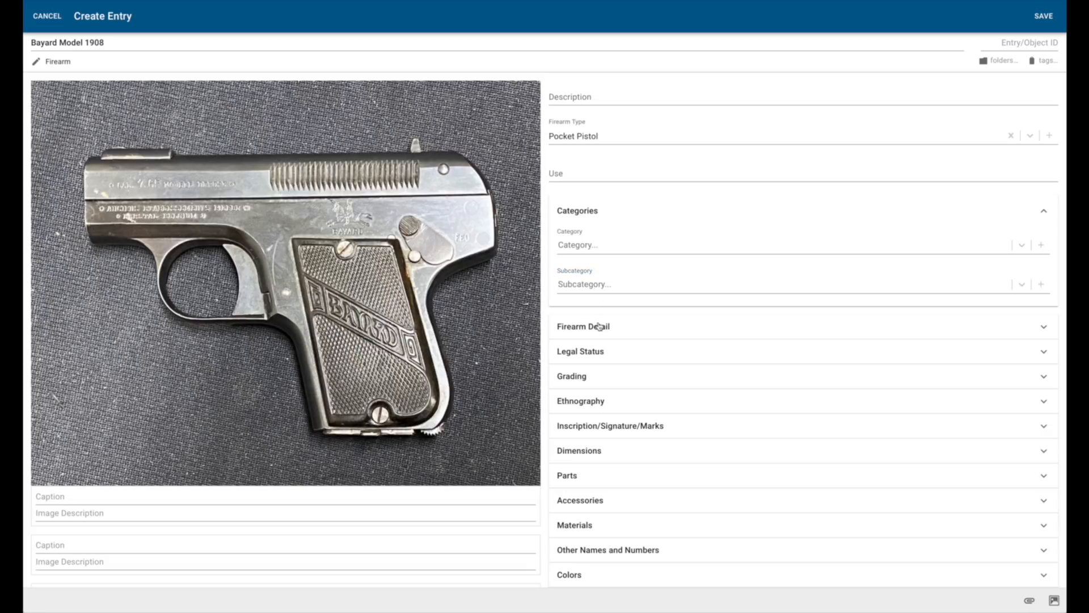
Step: Create a firearm model named "Bayard 1908" and assign it in the entry's firearm details
click(600, 326)
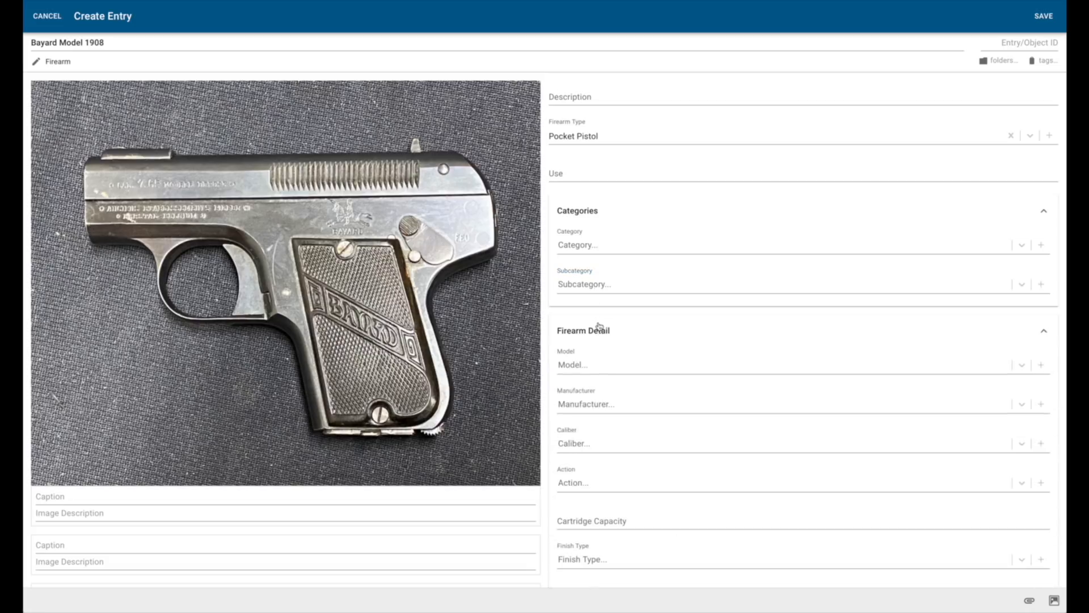
click(1041, 366)
click(134, 67)
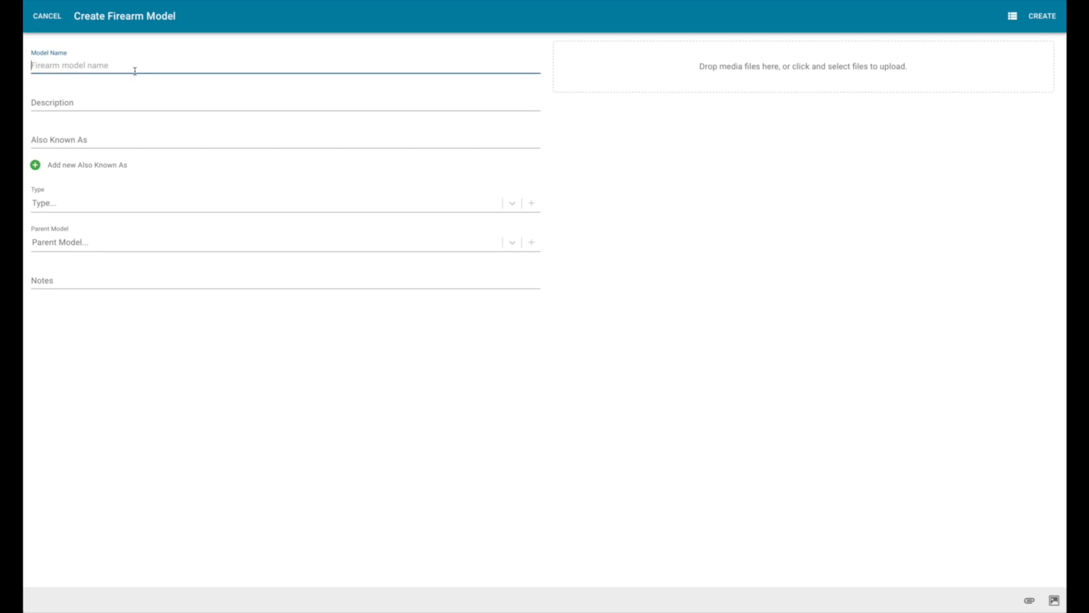
text(Bayard 1908)
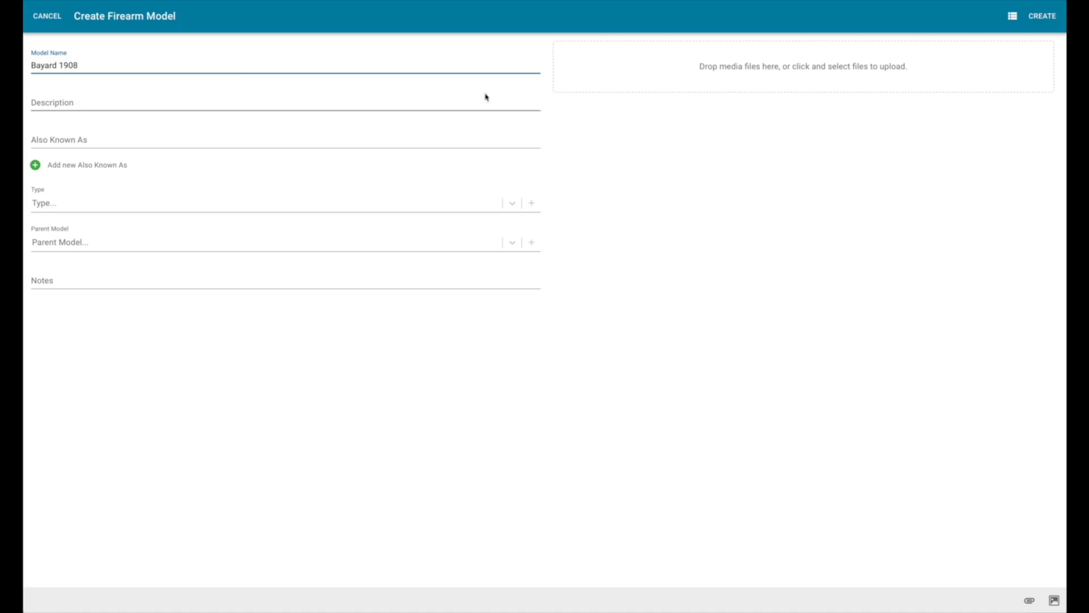
click(1047, 18)
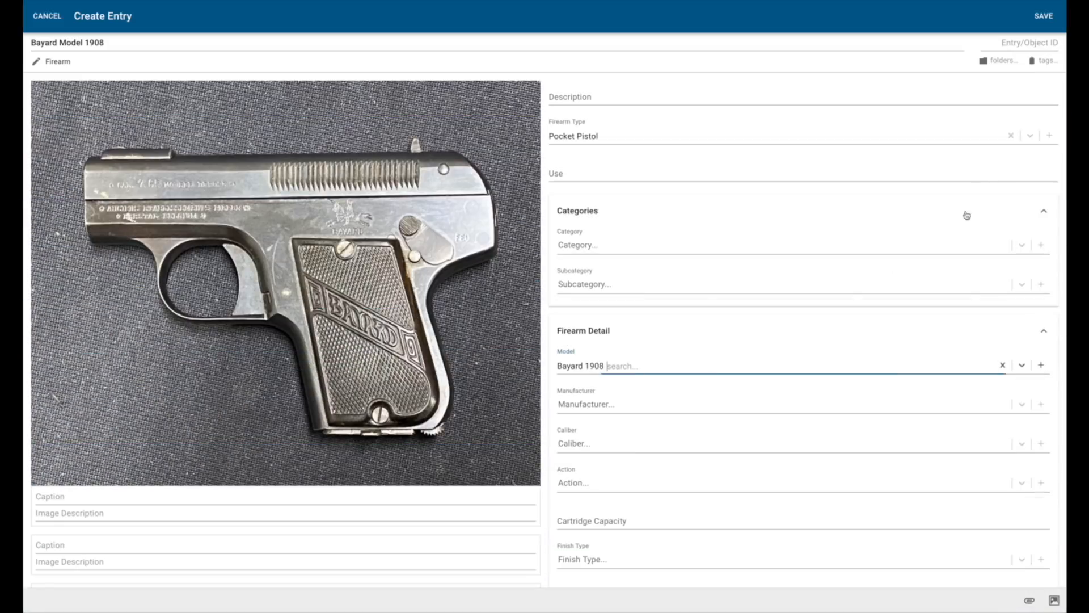
Step: Create an organization named "Pieper" and assign it as the firearm's manufacturer
click(656, 403)
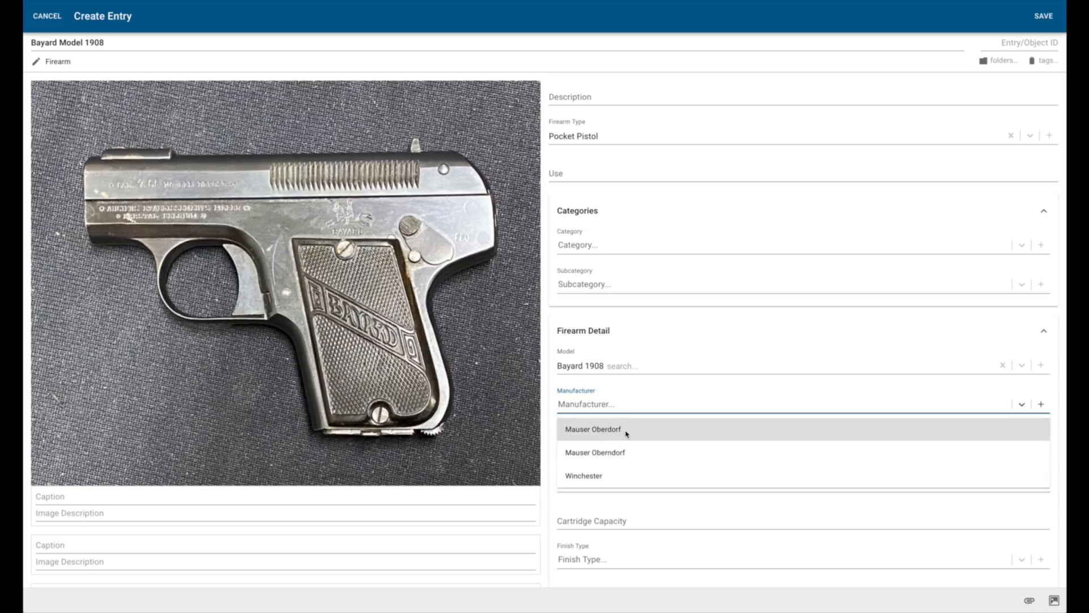
click(1042, 402)
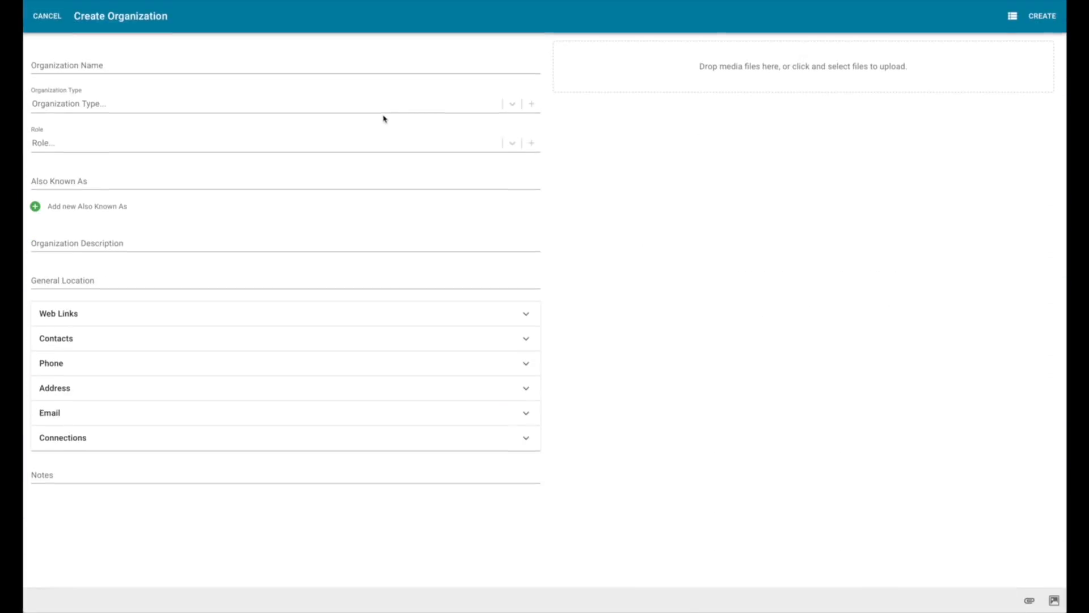
click(130, 66)
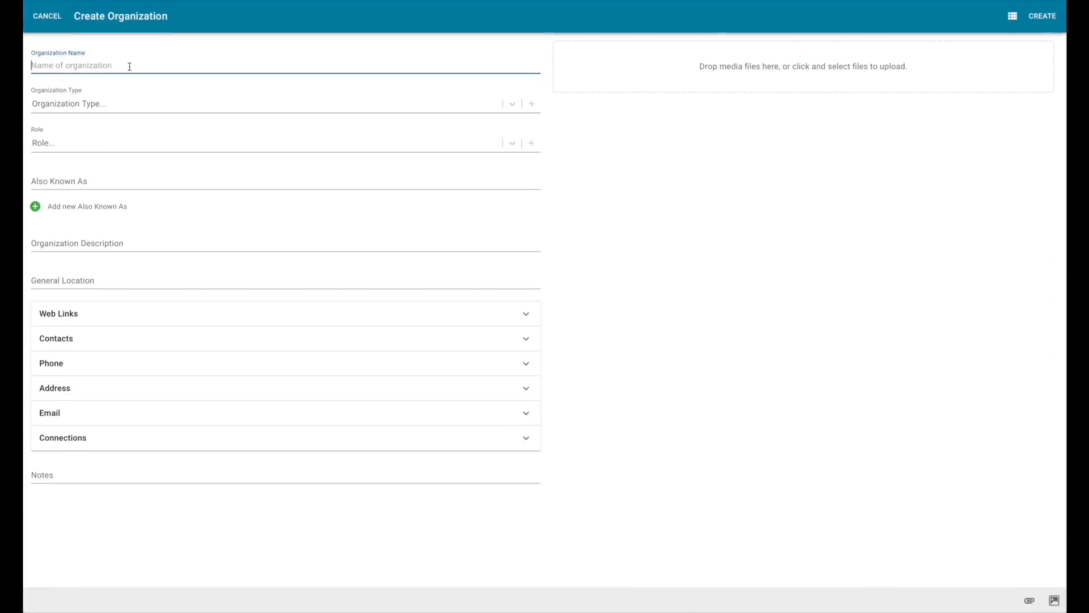
text(Piepe)
click(1046, 17)
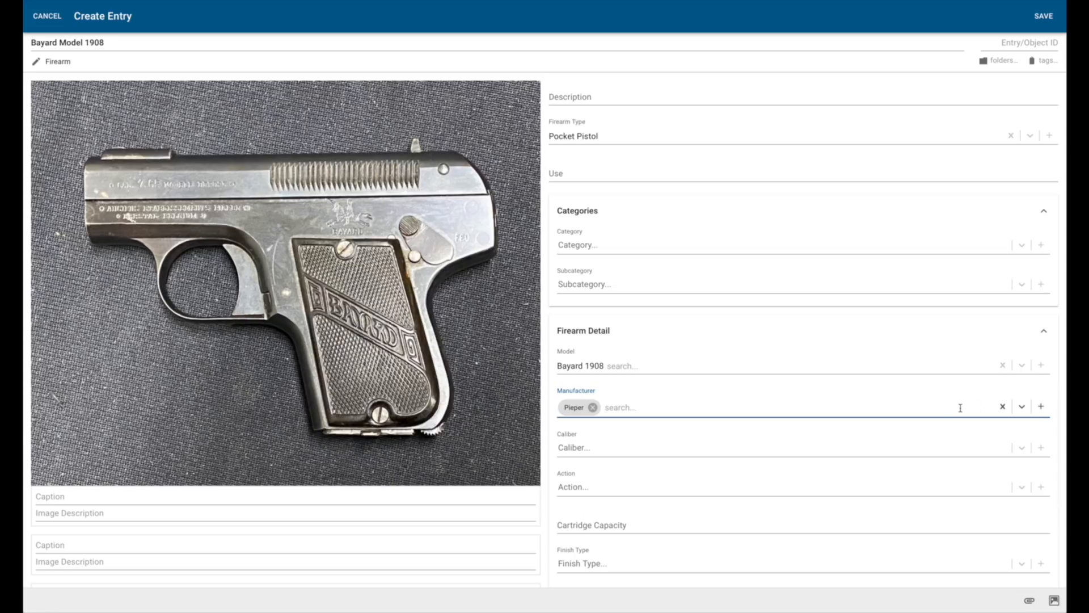
click(1021, 405)
scroll(778, 459, down, 1)
click(769, 385)
Step: Search the existing calibers for "32" and ".32", then clear the search text
click(687, 426)
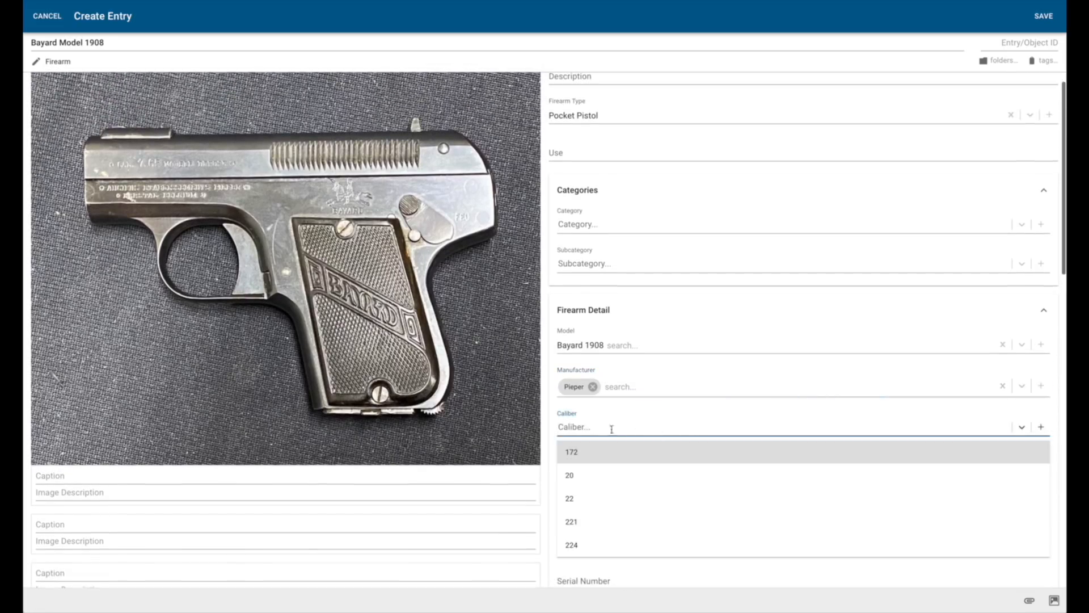
text(32)
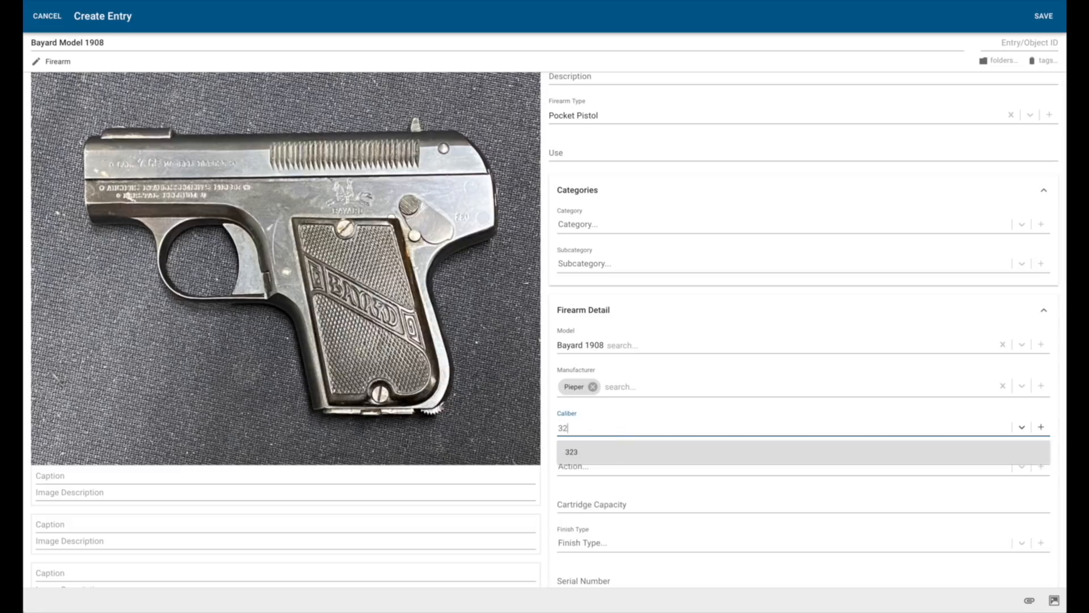
key(BackSpace)
key(BackSpace)
text(.32)
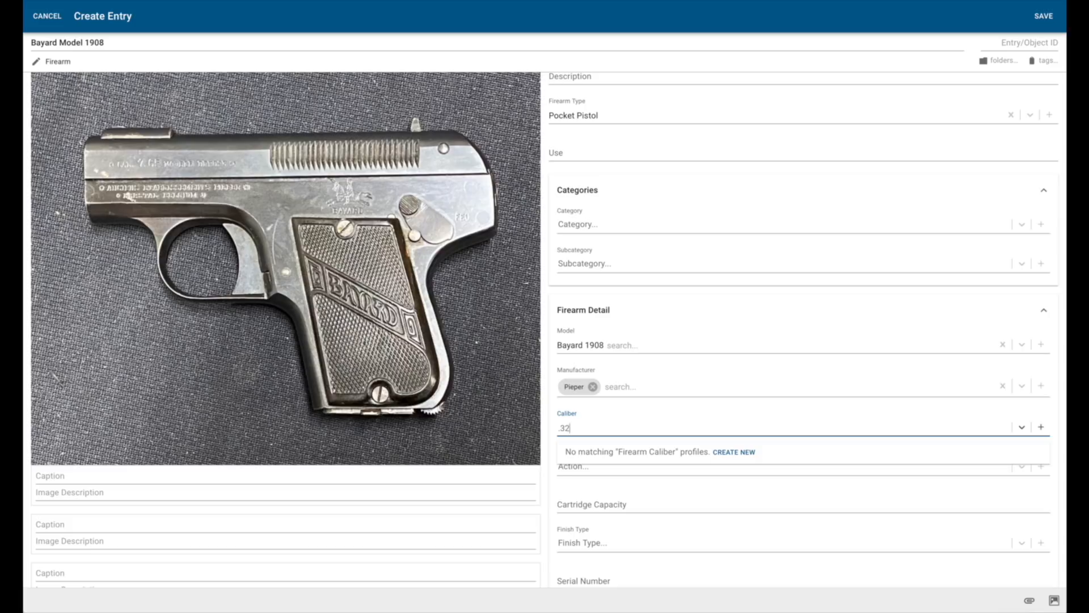
key(BackSpace)
key(BackSpace)
key(BackSpace)
Step: Create a caliber named ".32 ACP", also known as "7.65mm Browning", and assign it to the firearm
click(1042, 427)
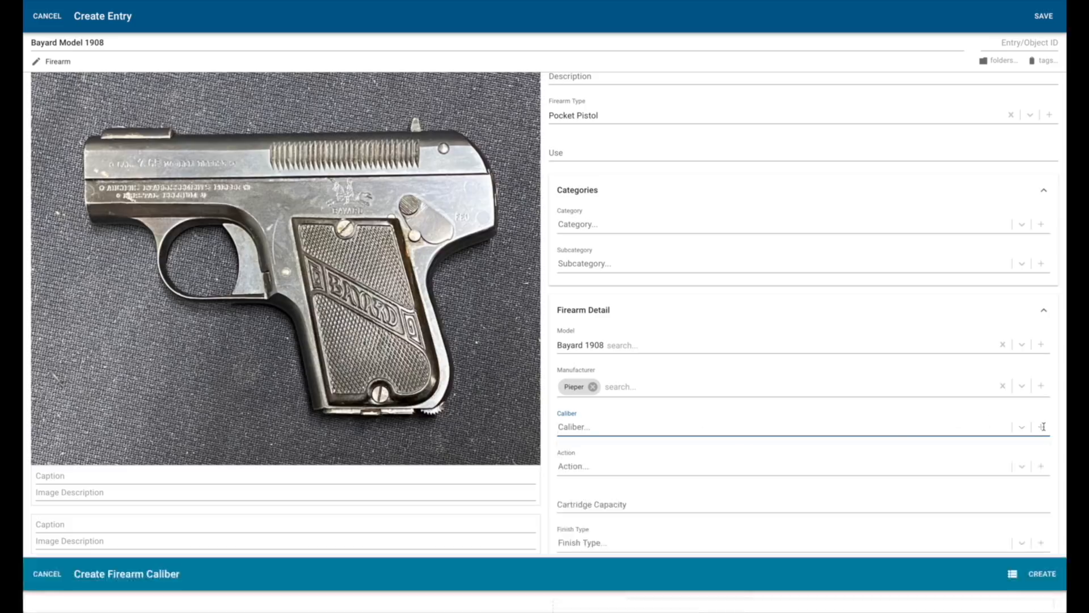
click(45, 60)
text(.32 ACP)
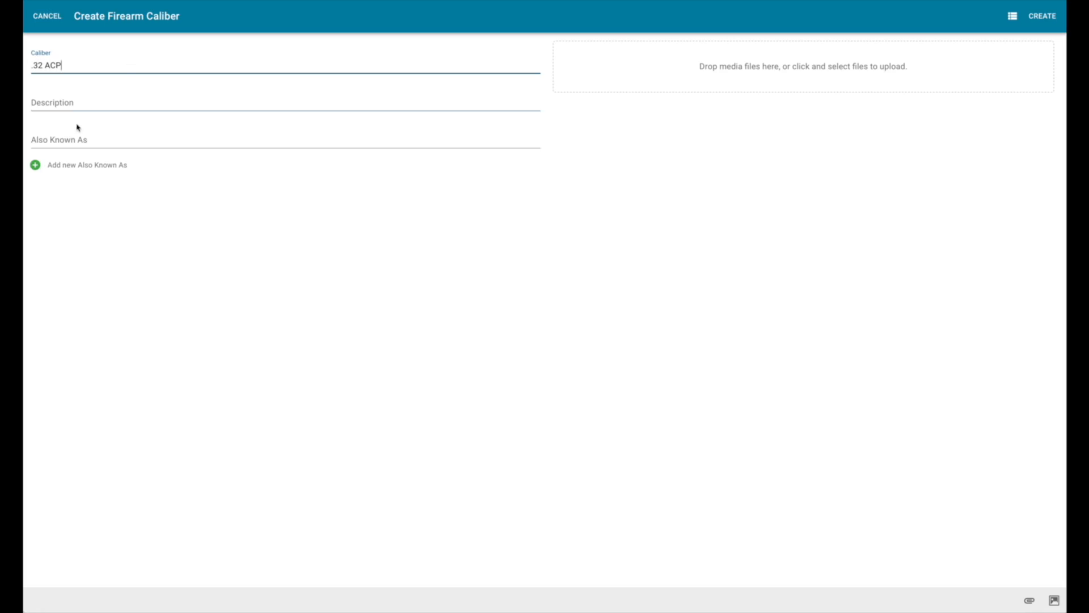
click(190, 138)
text(7.65mm Browning)
click(1051, 15)
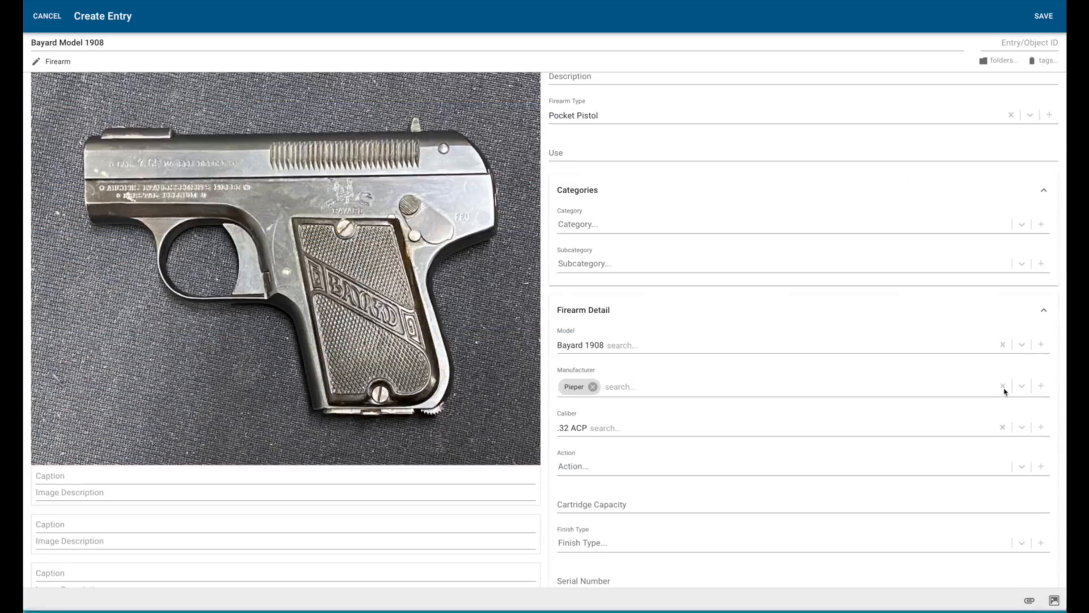
Step: Set the firearm's action to the repeating type Blowback Operation
click(625, 461)
scroll(656, 460, down, 2)
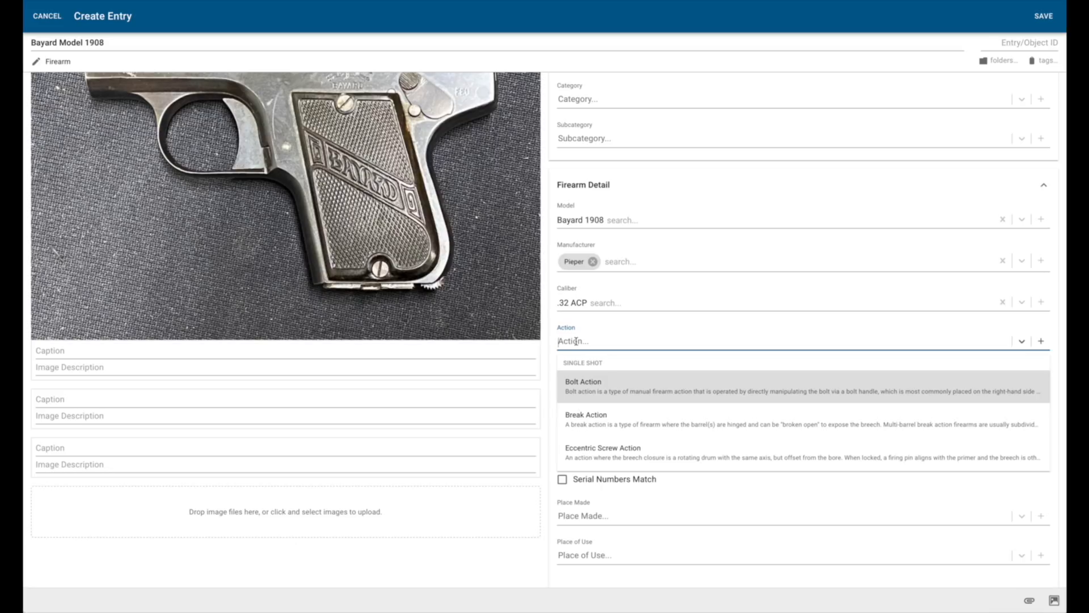
scroll(624, 401, down, 3)
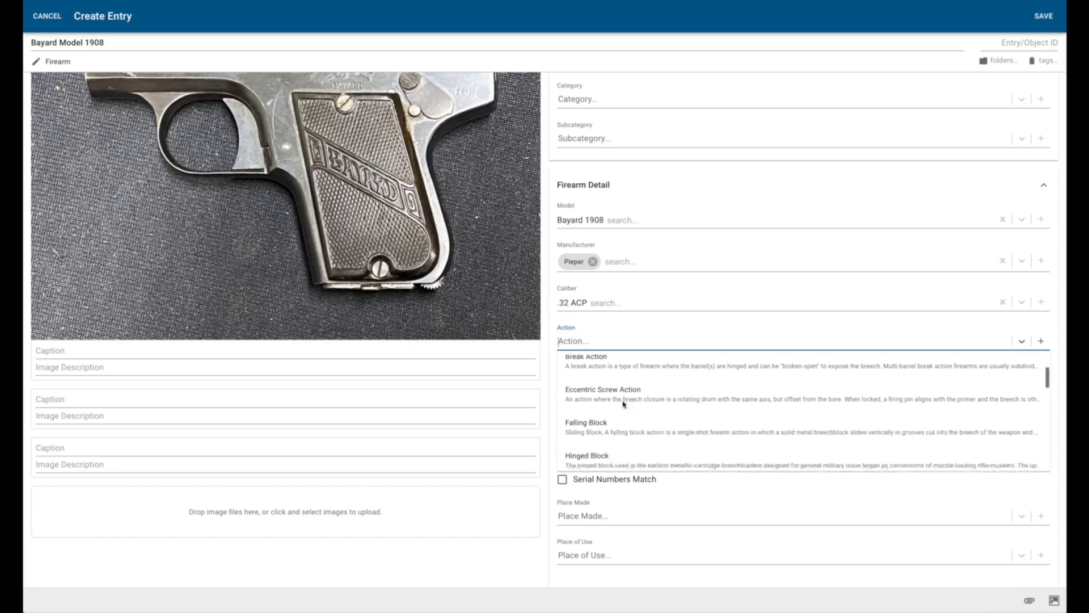
scroll(624, 401, down, 3)
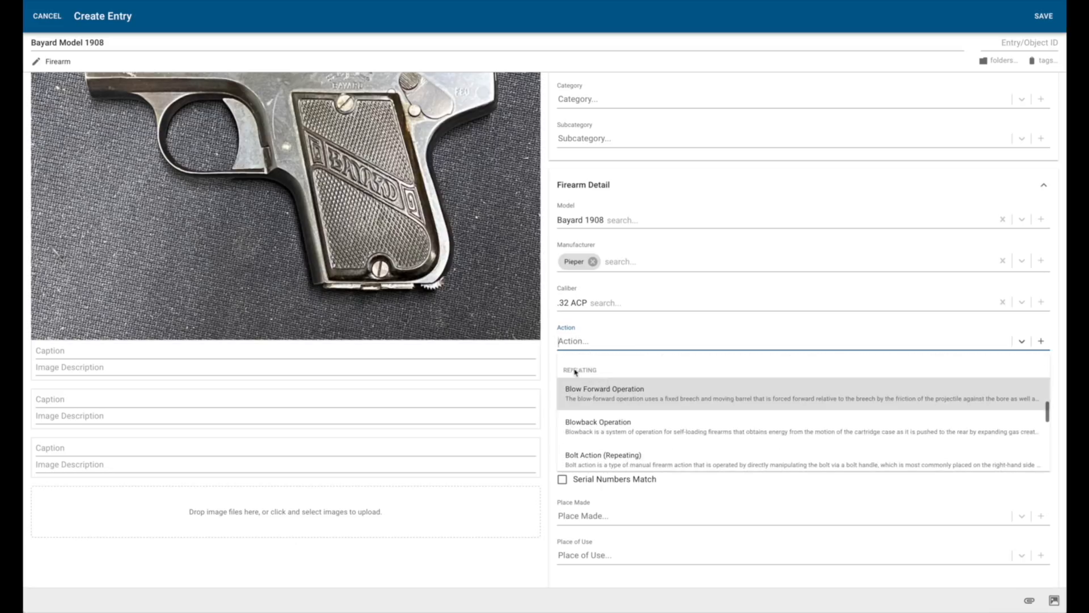
click(598, 426)
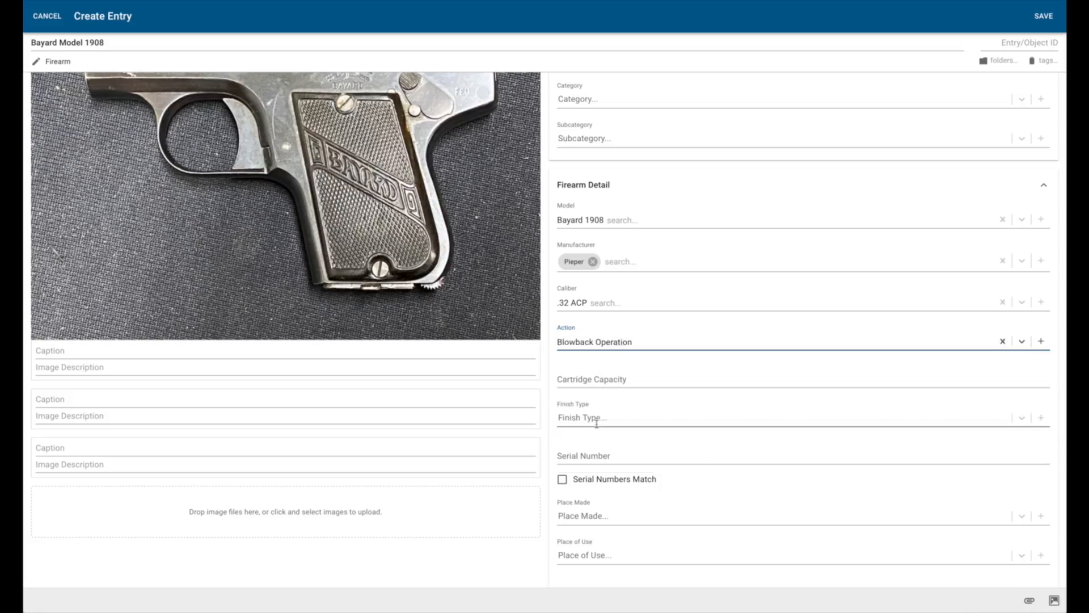
Step: Set the cartridge capacity to 6 and the finish type to Bluing
click(631, 379)
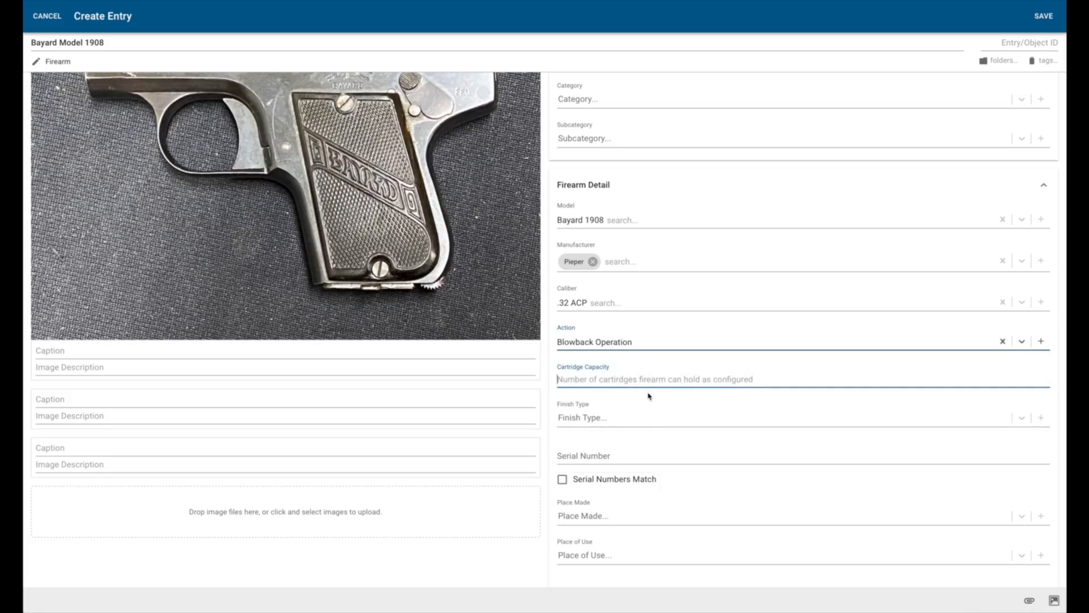
text(6)
click(628, 418)
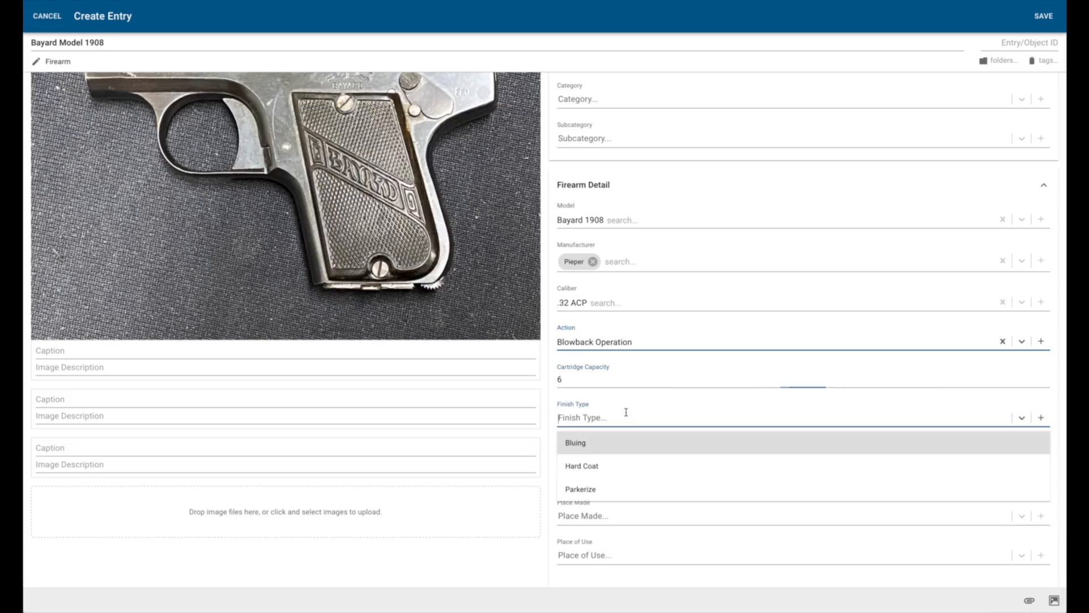
click(611, 454)
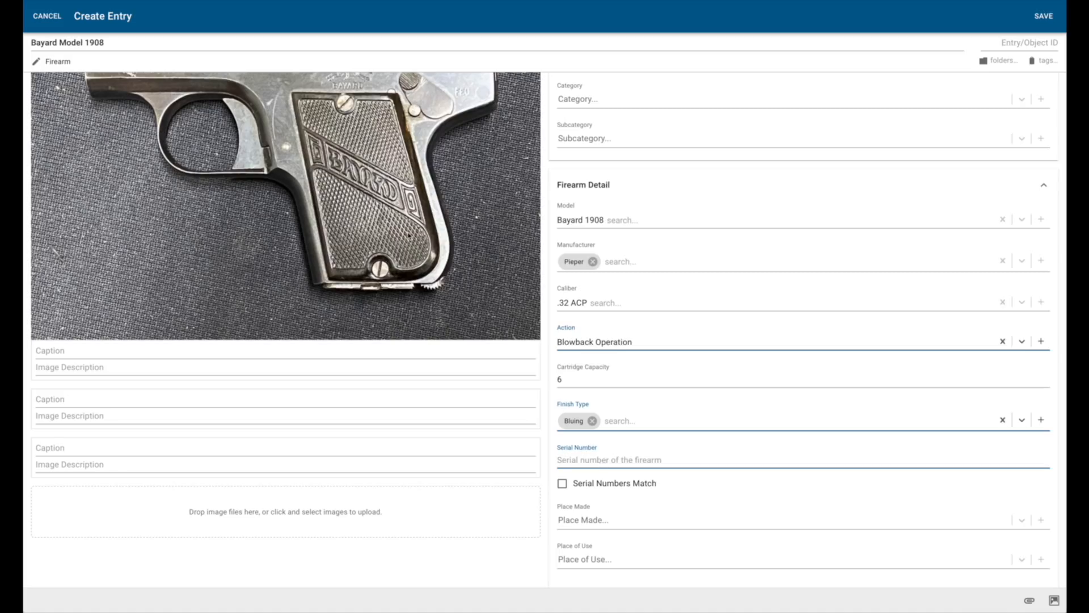
Step: Enter 123 as the firearm's serial number and mark the serial numbers as matching
scroll(434, 269, up, 3)
scroll(405, 226, down, 3)
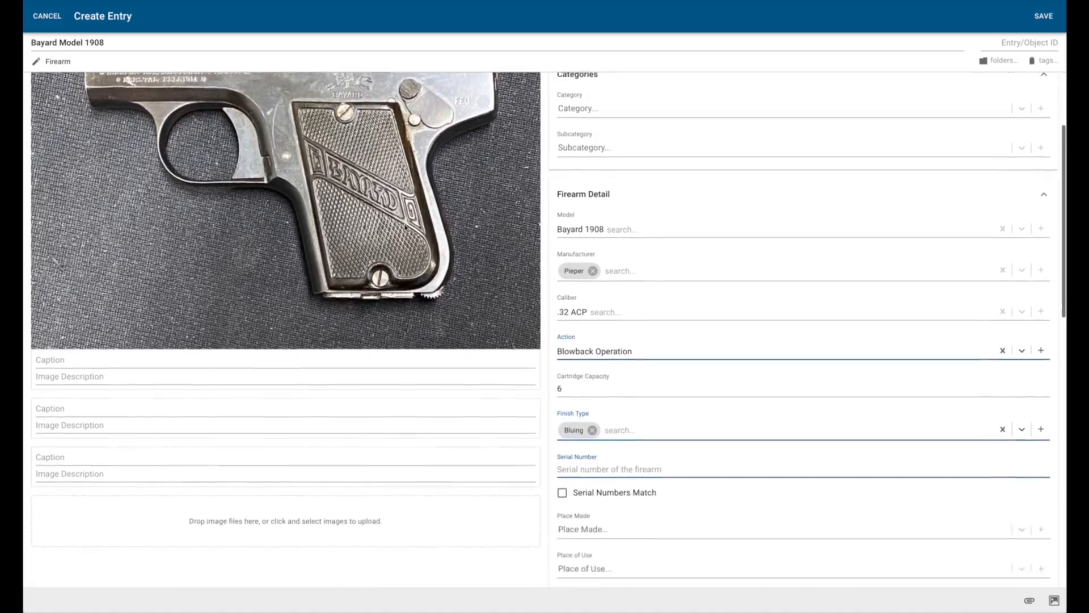
scroll(406, 227, down, 1)
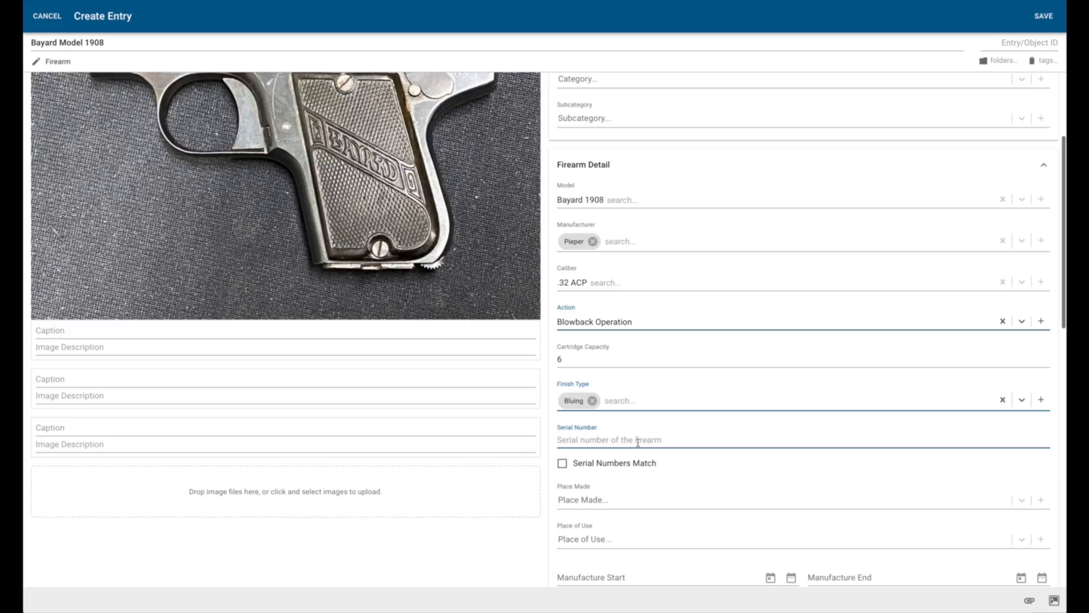
text(123)
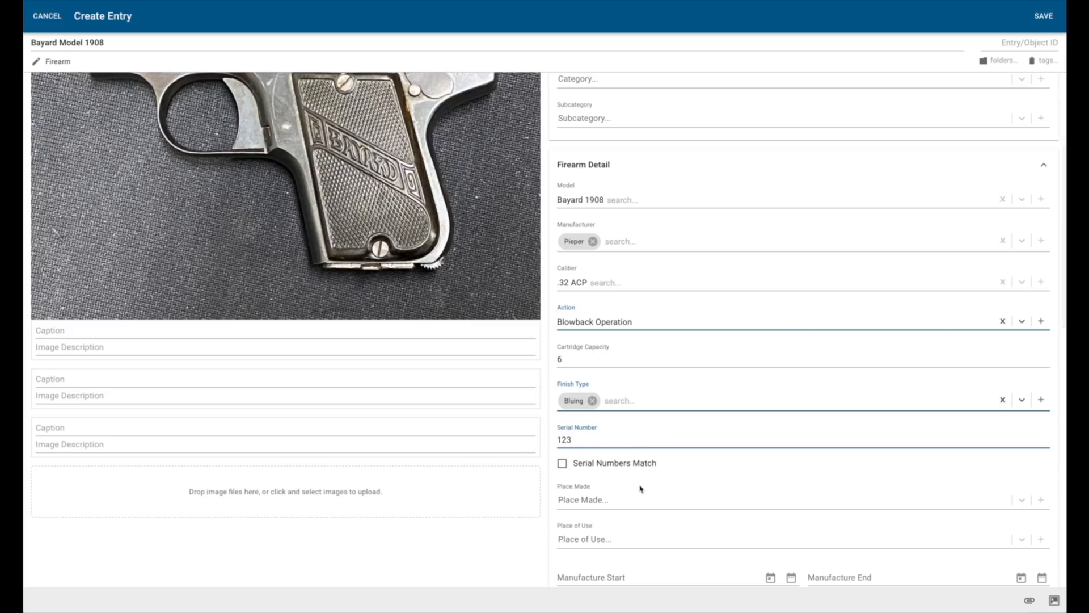
click(563, 464)
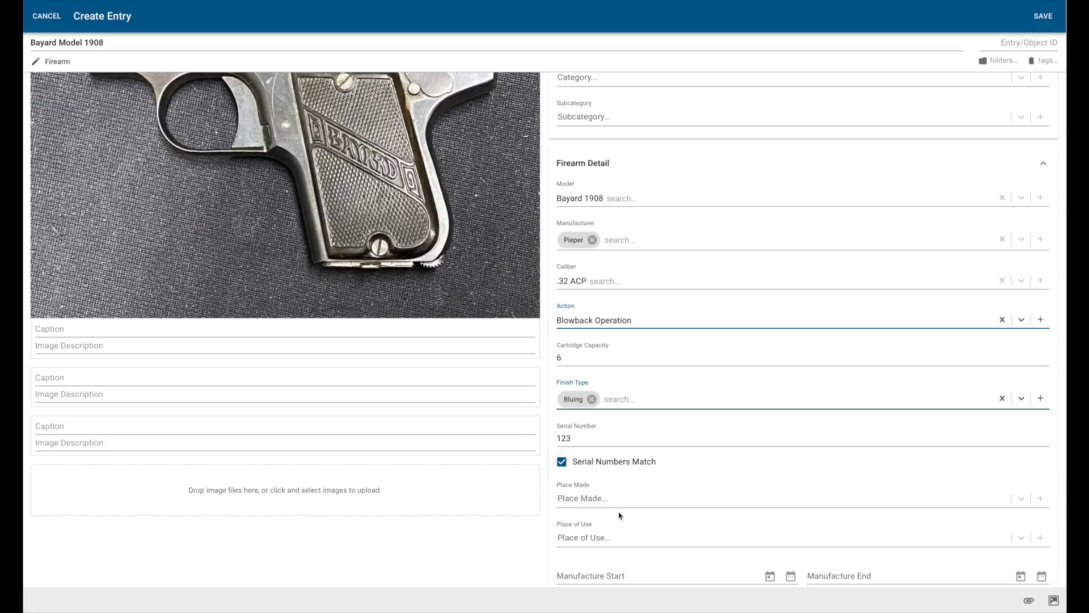
Step: Expand the Legal Status section and set the firearm's legal status to Curio and Relic
scroll(630, 500, down, 4)
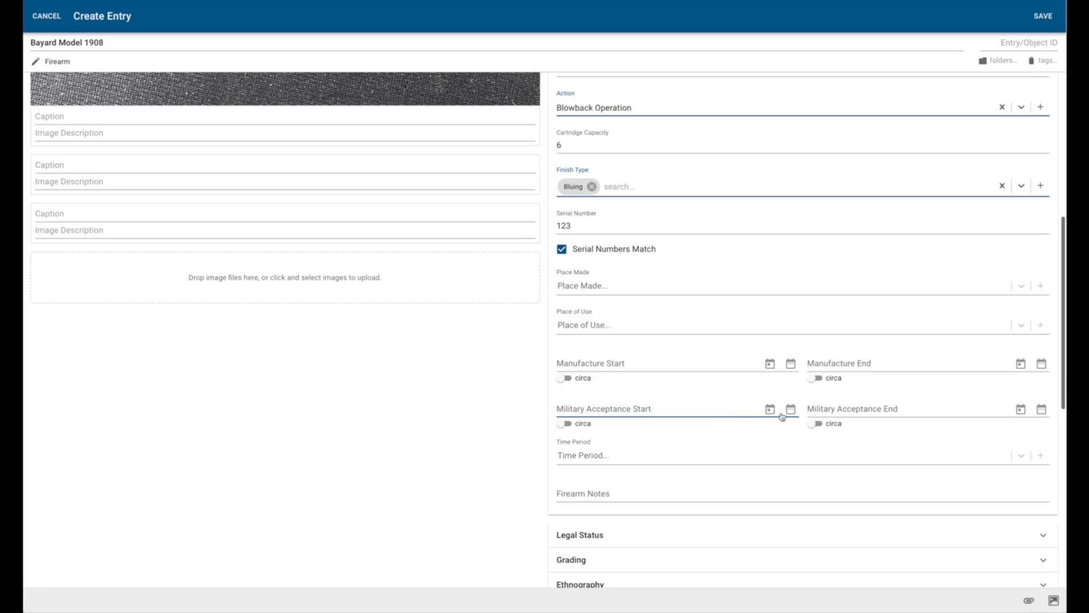
scroll(611, 457, down, 4)
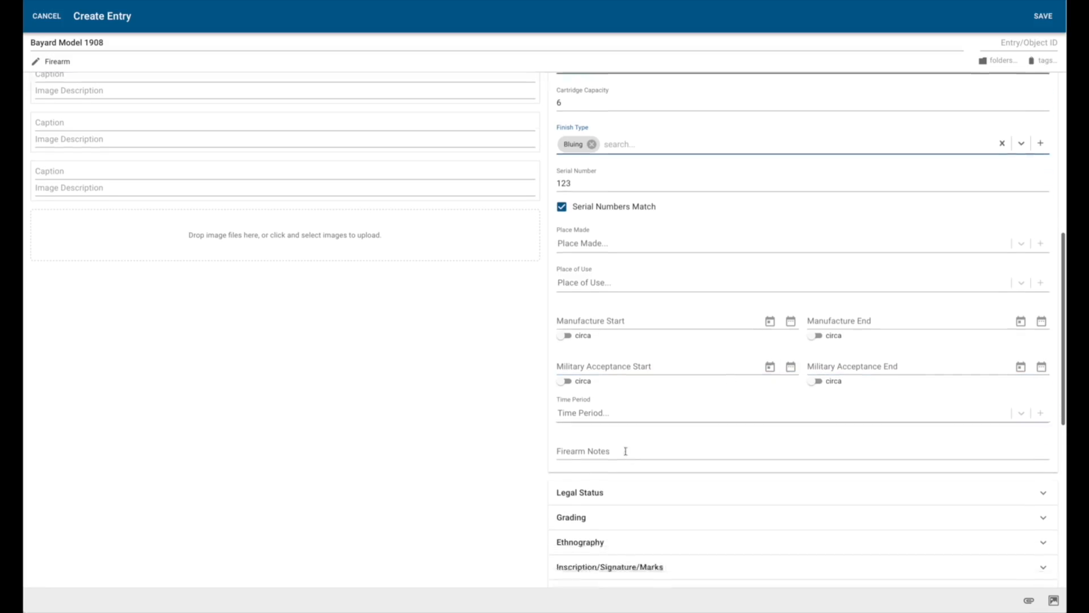
click(590, 325)
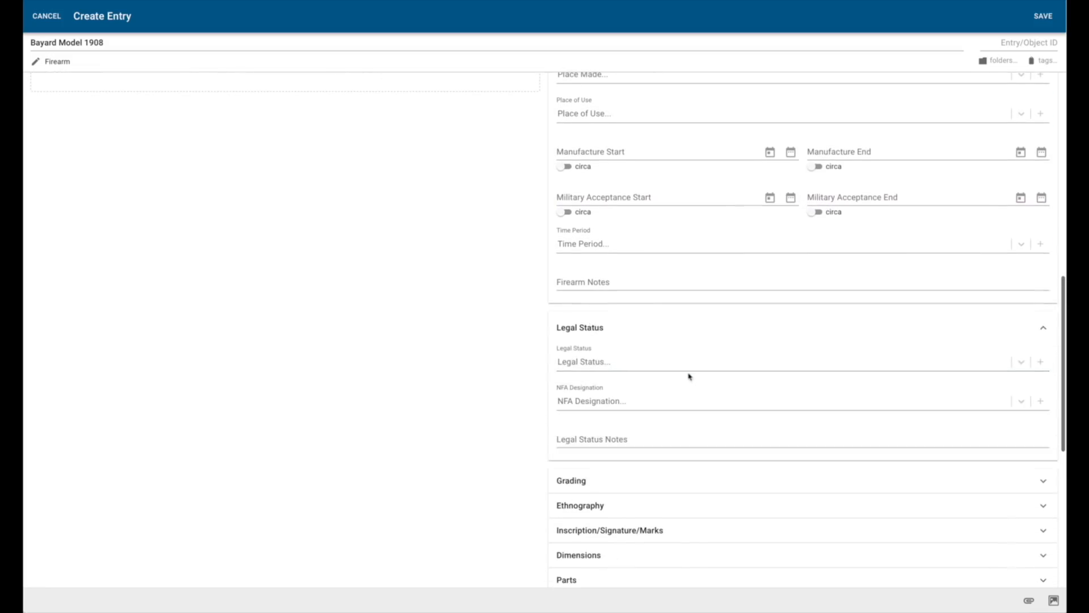
scroll(688, 370, down, 2)
click(592, 228)
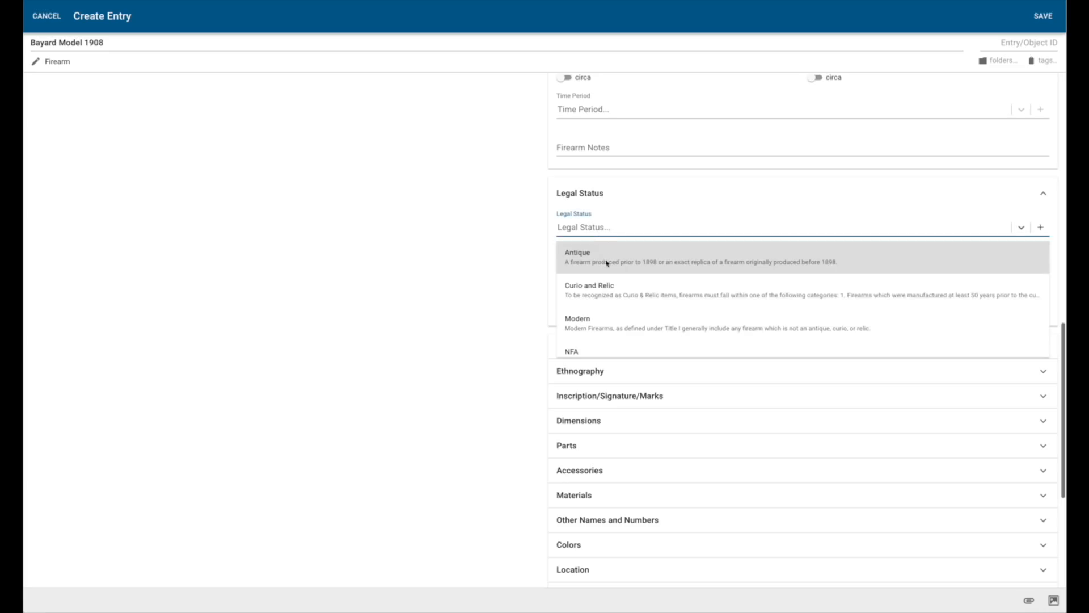
scroll(625, 316, down, 1)
scroll(625, 315, up, 1)
scroll(627, 317, down, 1)
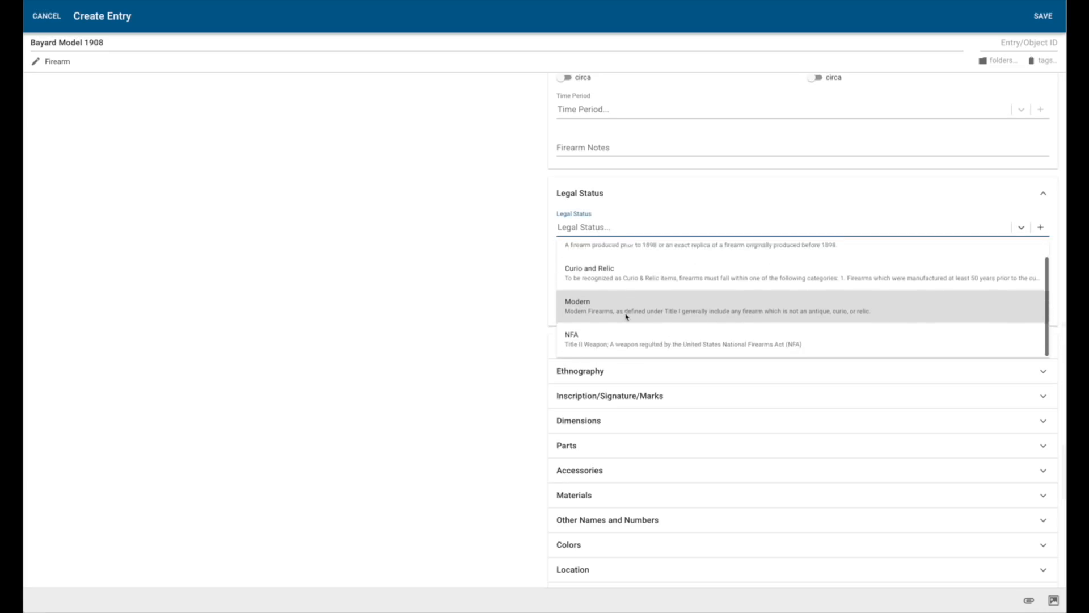
scroll(627, 317, down, 1)
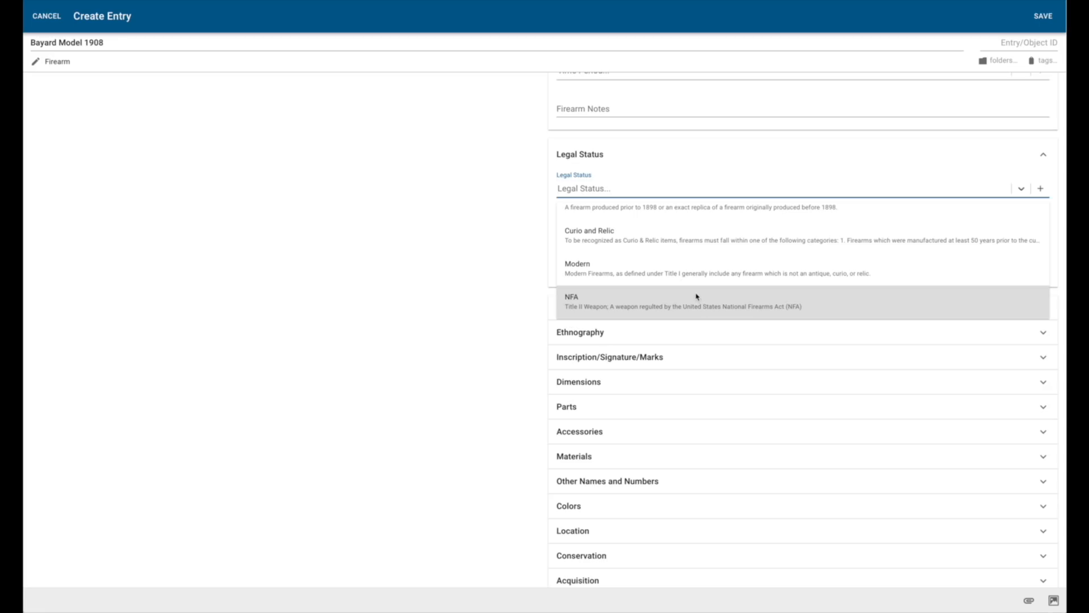
scroll(687, 303, up, 1)
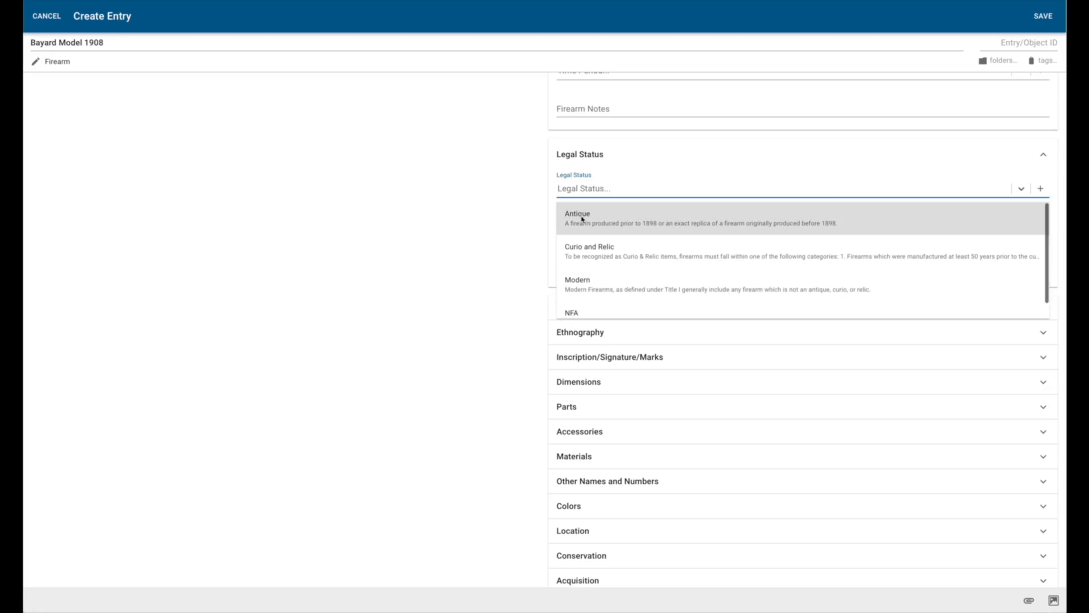
click(607, 251)
Step: Examine the available NFA designations and leave the list without choosing one
click(616, 233)
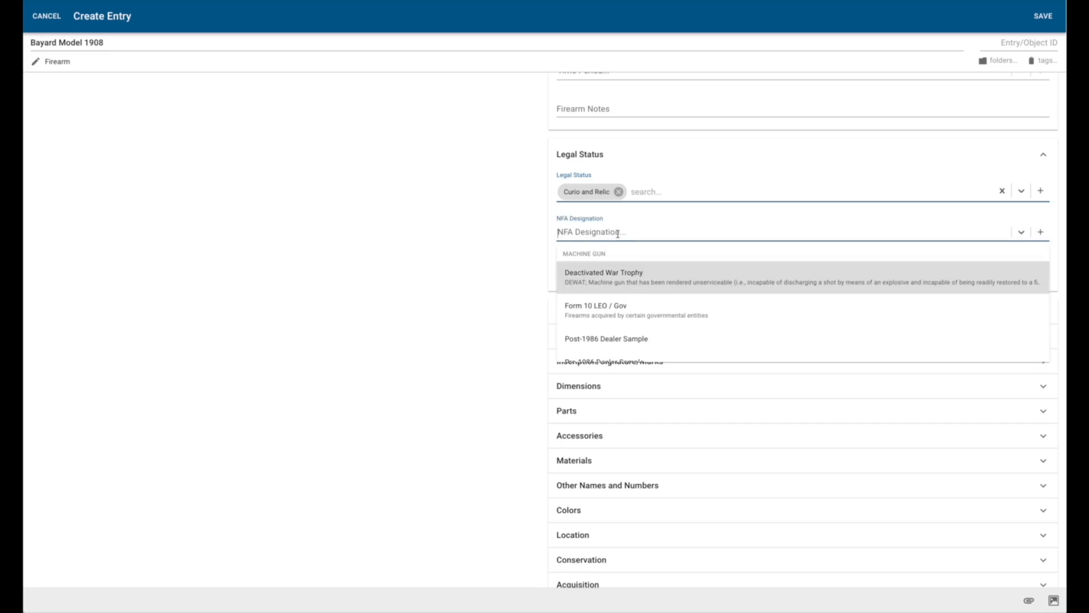
scroll(693, 319, down, 8)
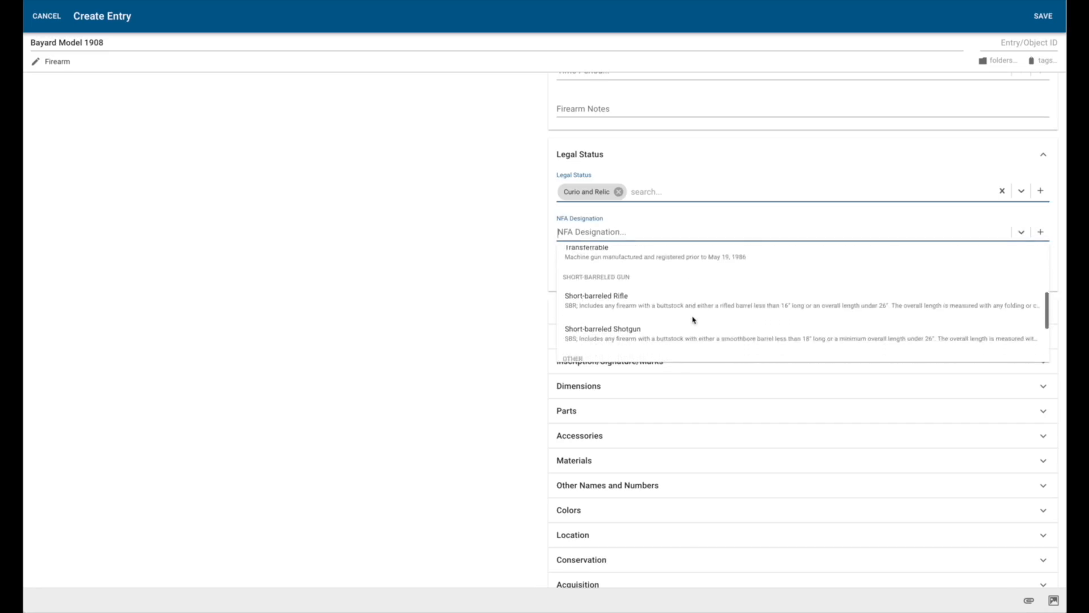
scroll(695, 324, up, 2)
scroll(689, 306, up, 4)
scroll(686, 306, up, 5)
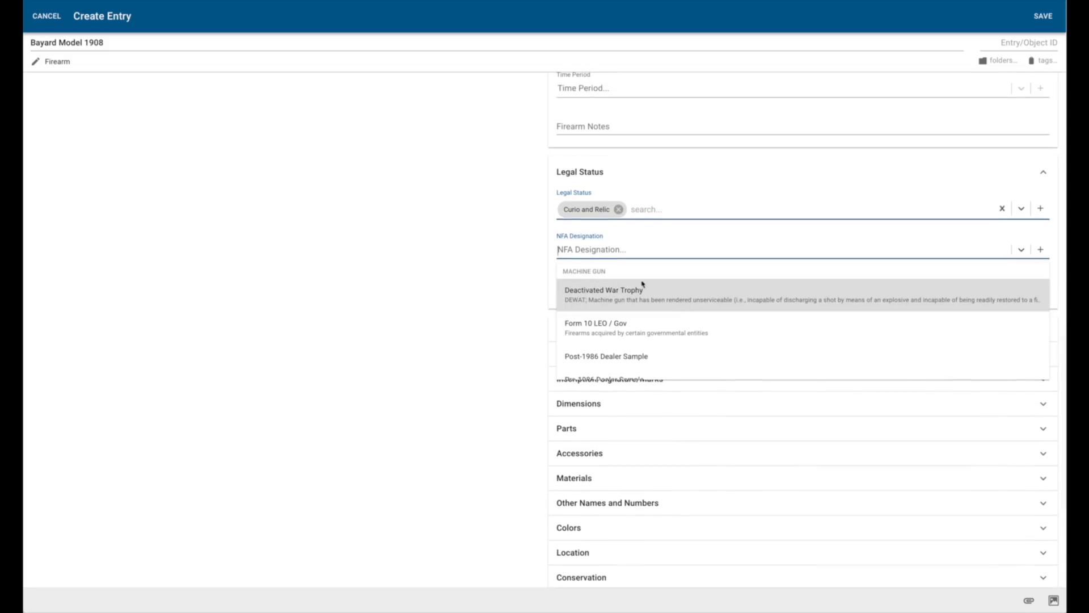
click(597, 252)
click(612, 291)
click(613, 288)
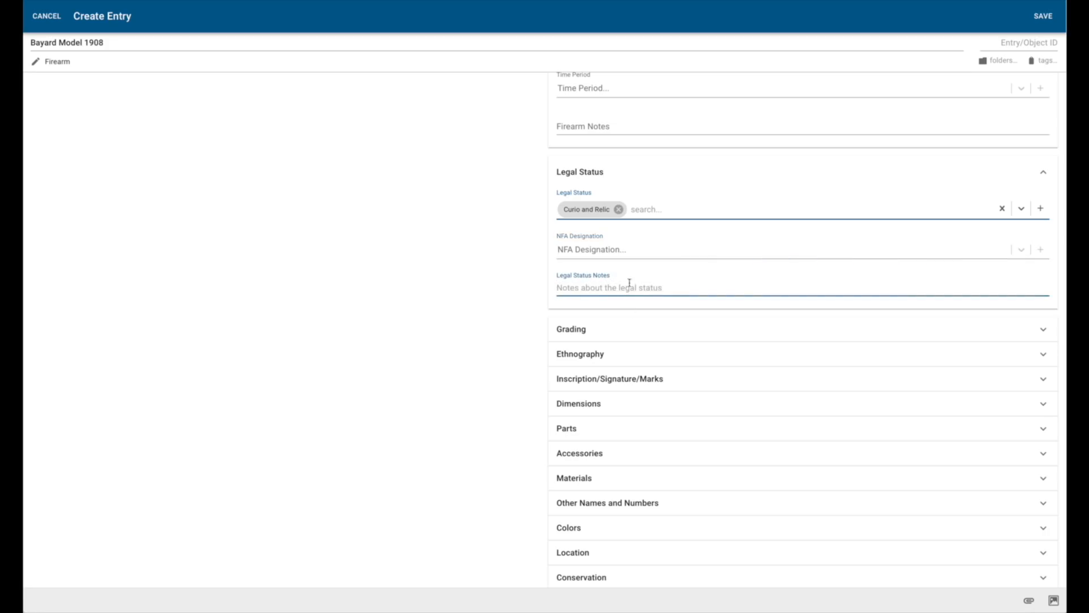
Step: Expand the Grading section and set the grading date to the current date, Jul 10, 2021
click(597, 338)
scroll(633, 369, down, 1)
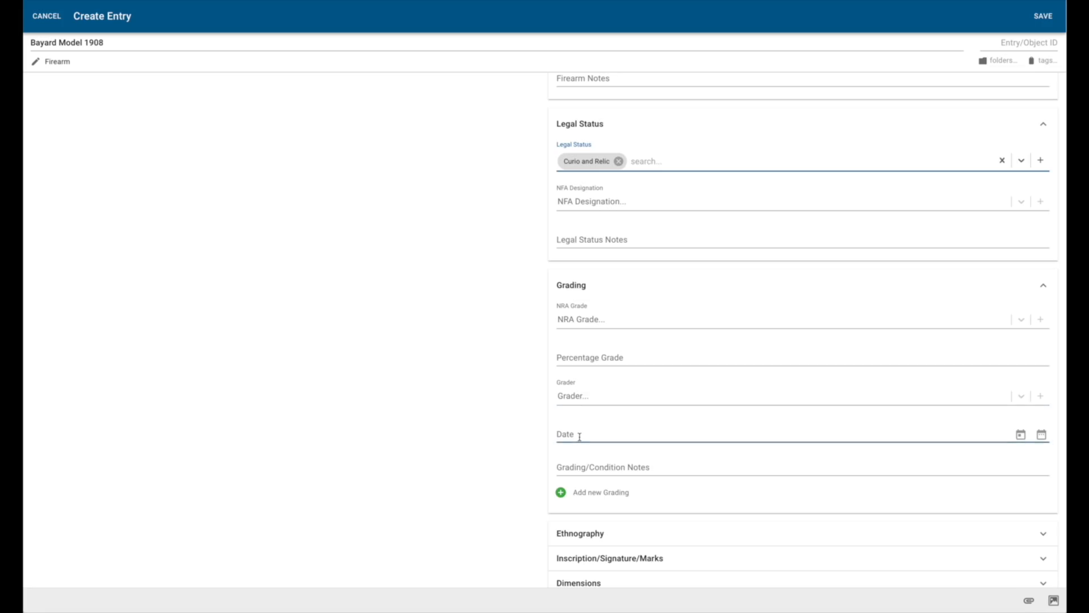
click(1021, 436)
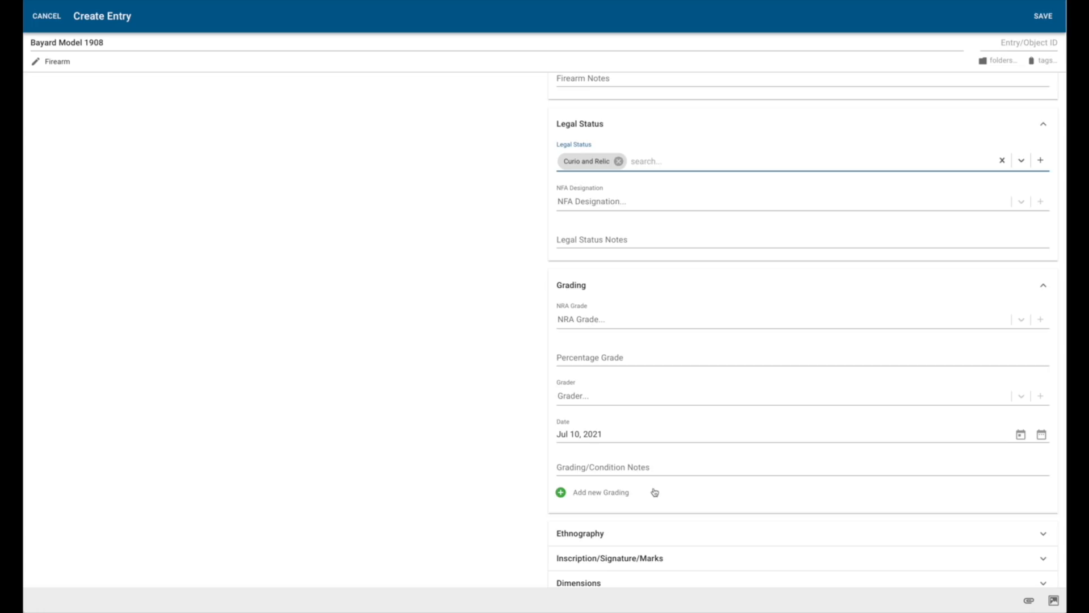
Step: Look over the remaining entry sections, examine the Ethnography fields, and collapse that section again
scroll(654, 492, down, 5)
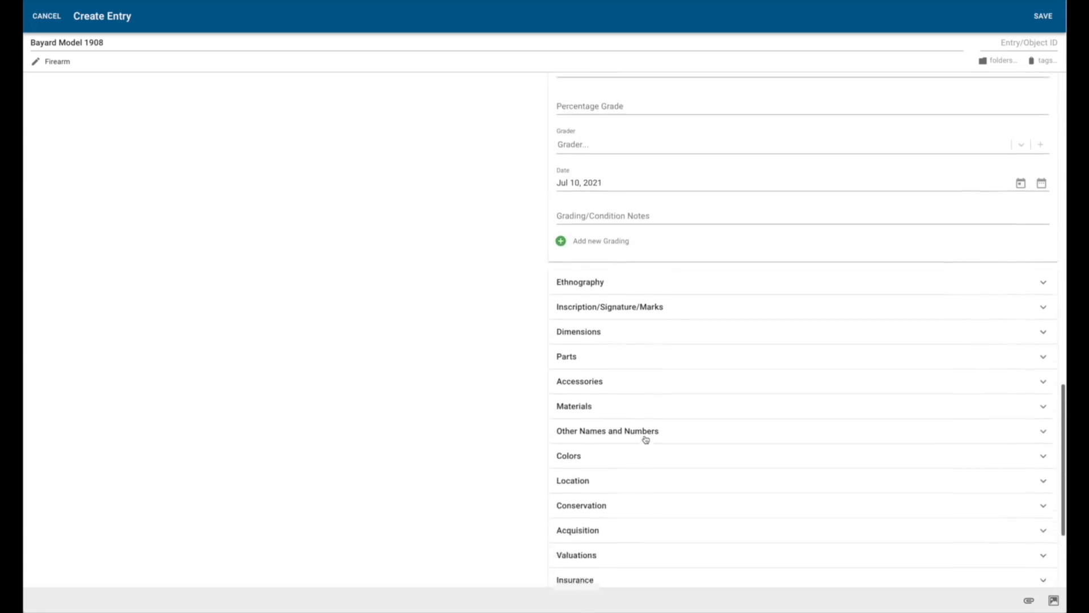
scroll(645, 438, down, 1)
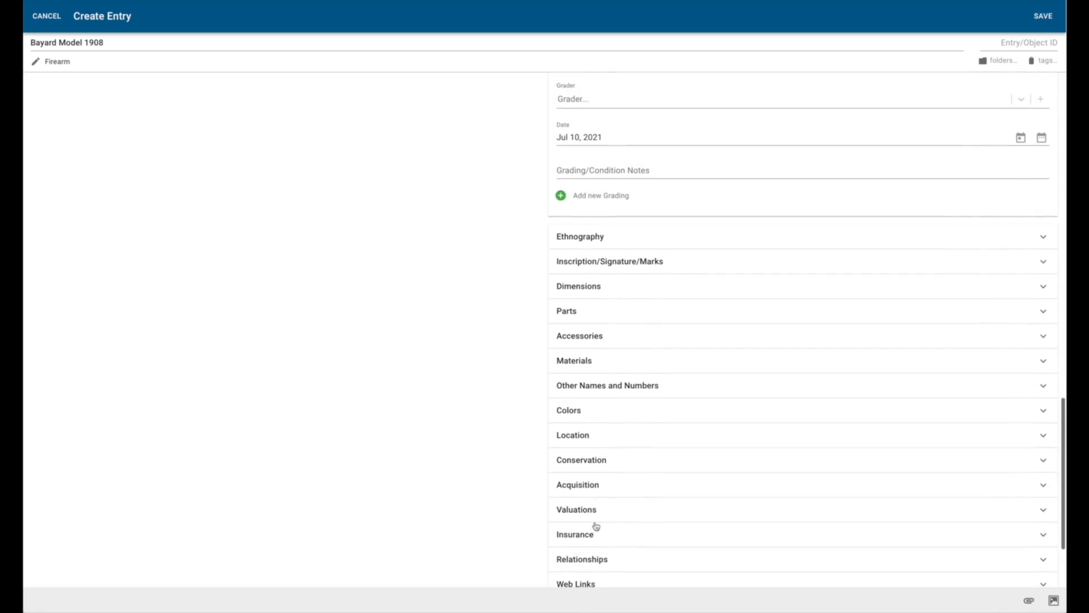
click(605, 240)
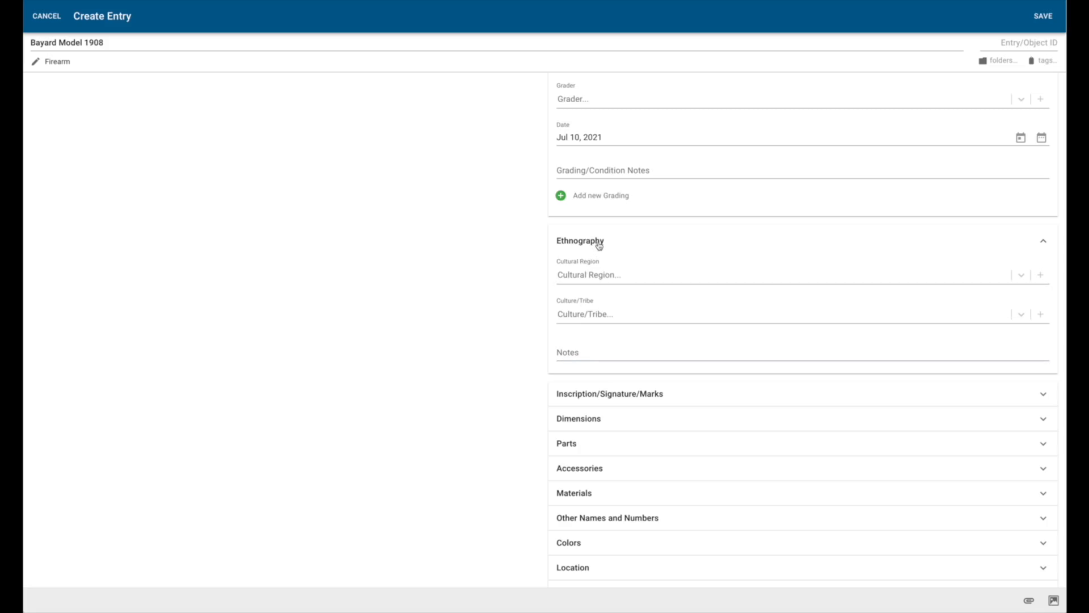
click(602, 242)
Step: Record an inscription of type Stock marking with the transcription "September 1908" and open the language choices
click(619, 263)
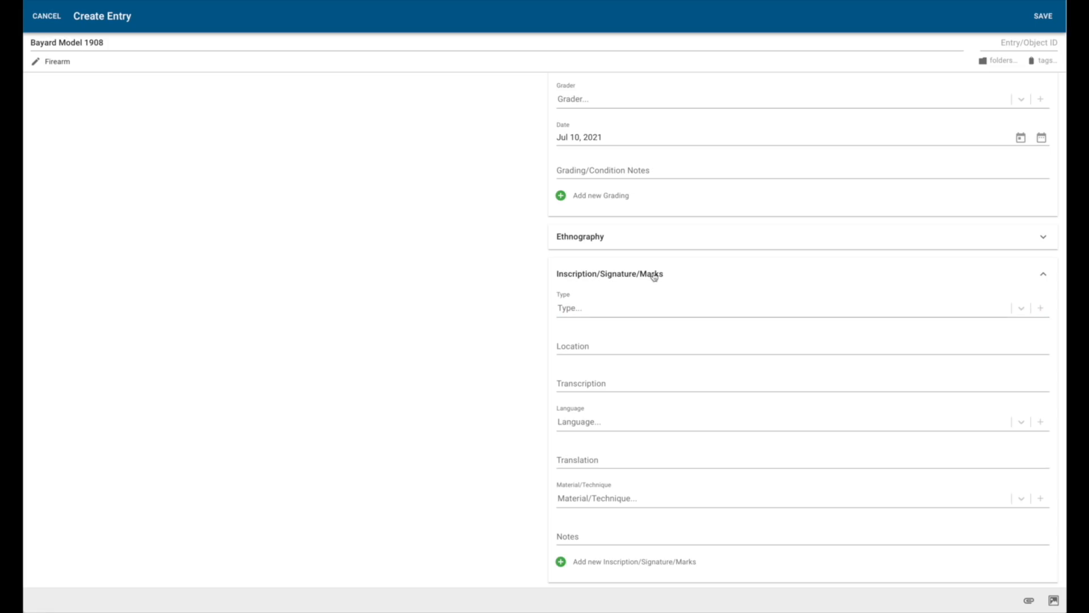
click(607, 304)
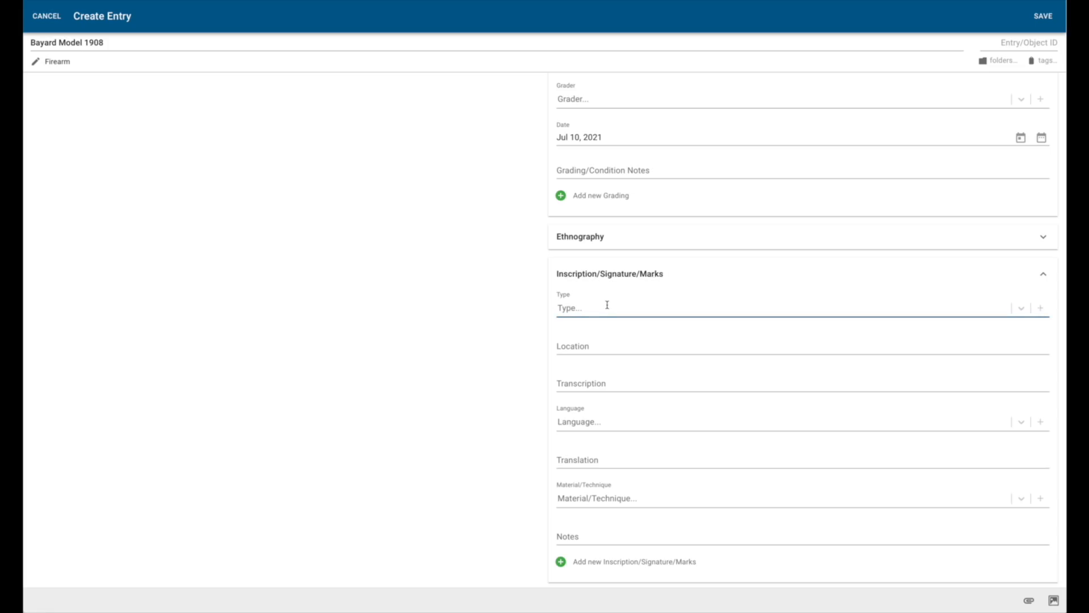
click(571, 310)
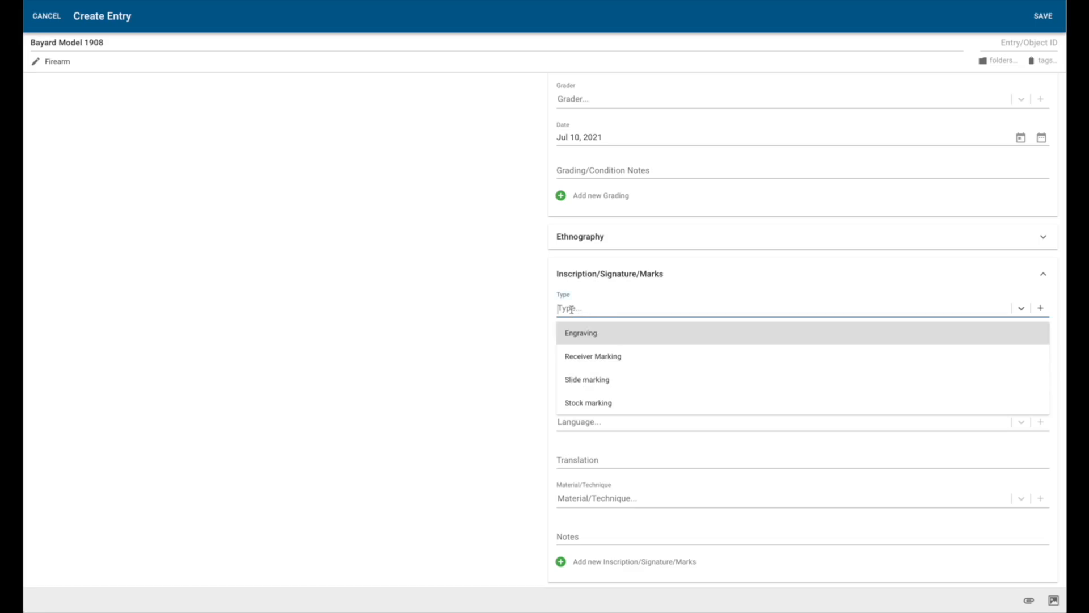
click(609, 405)
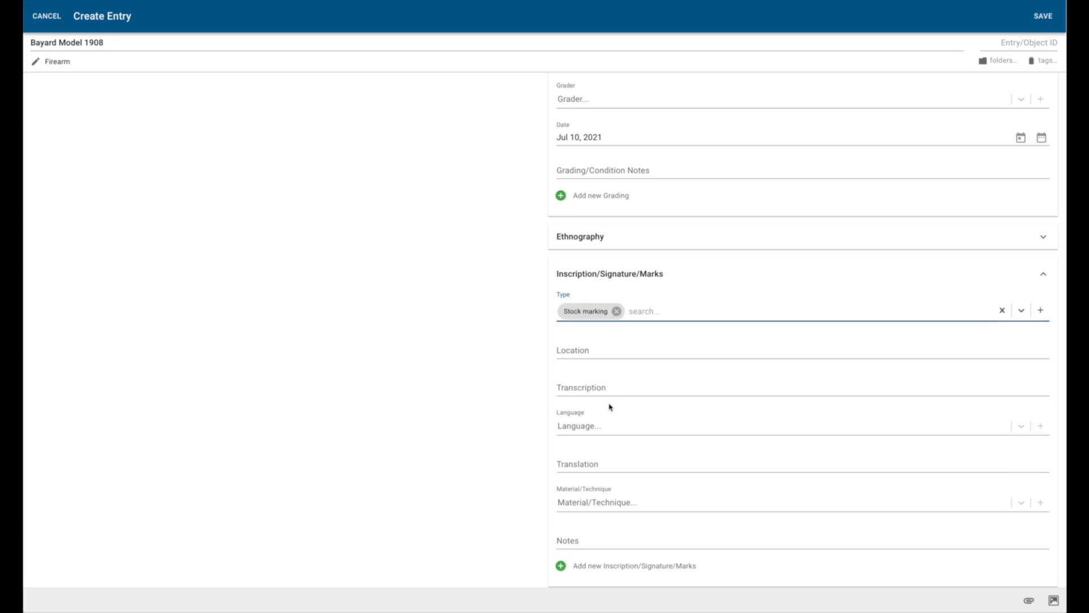
click(584, 353)
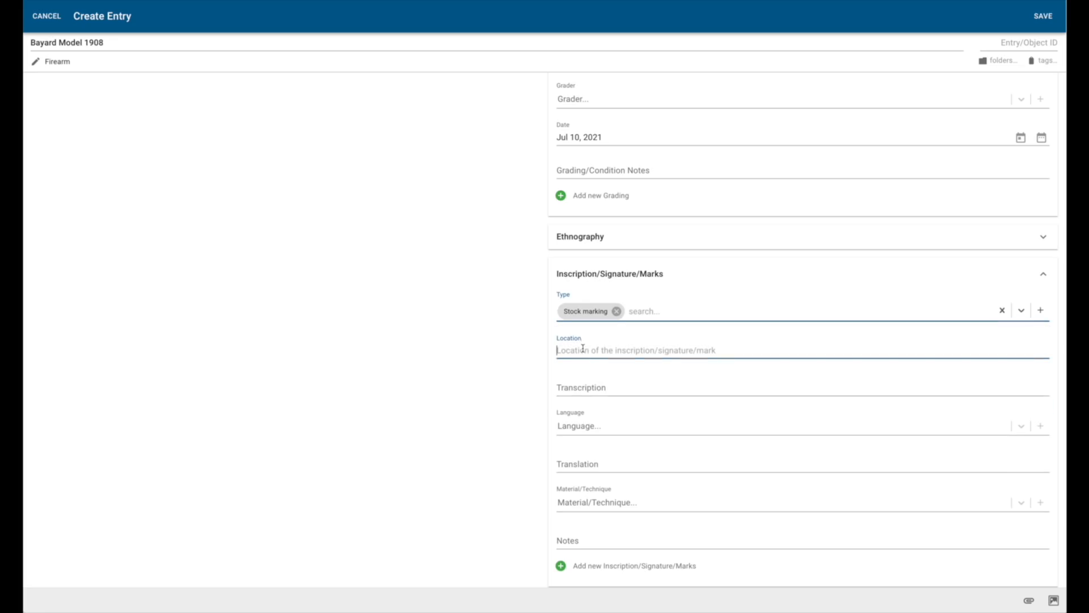
click(589, 388)
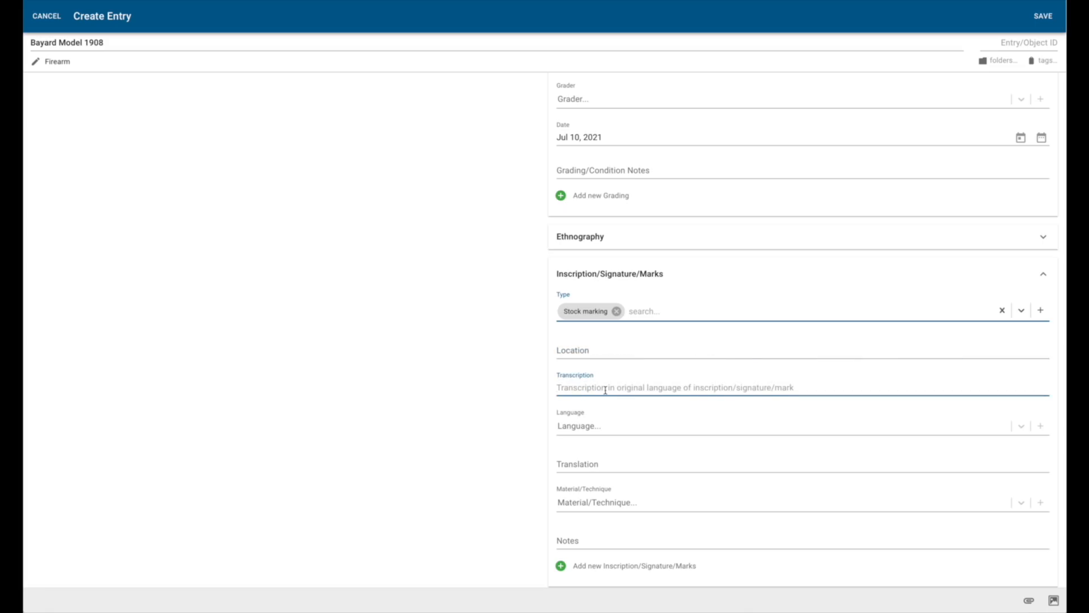
text(September 1908)
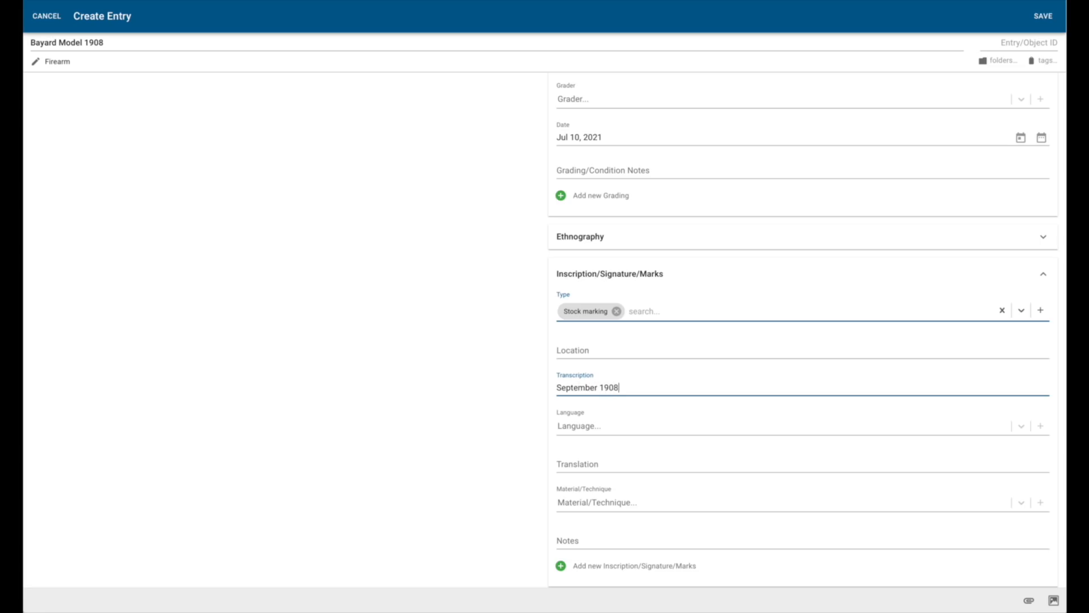
click(609, 427)
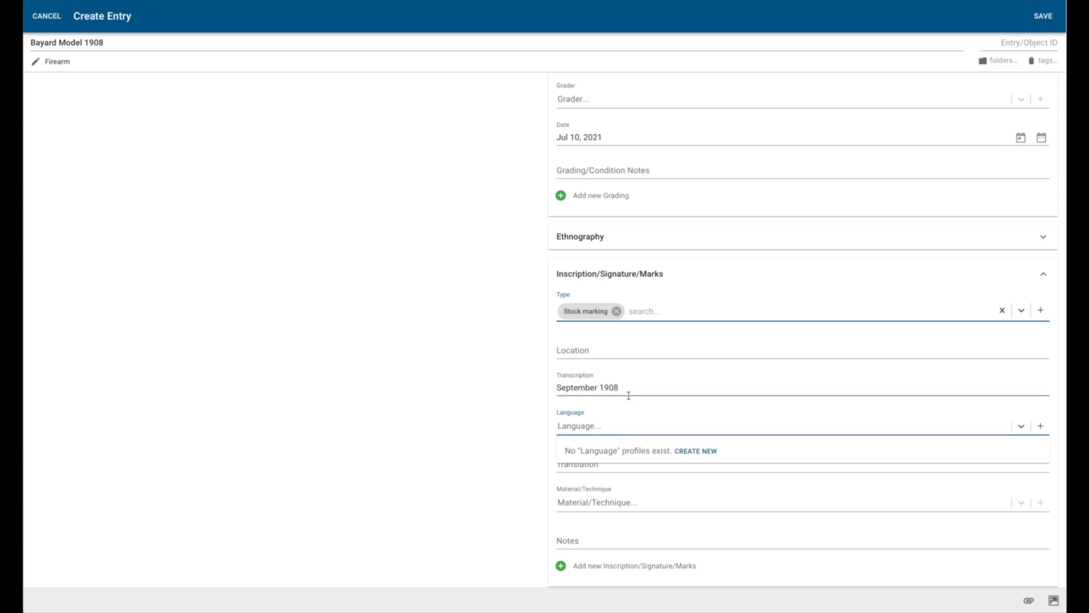
Step: Clear the Stock marking type and the "September 1908" transcription from the inscription record
drag(626, 387, 540, 388)
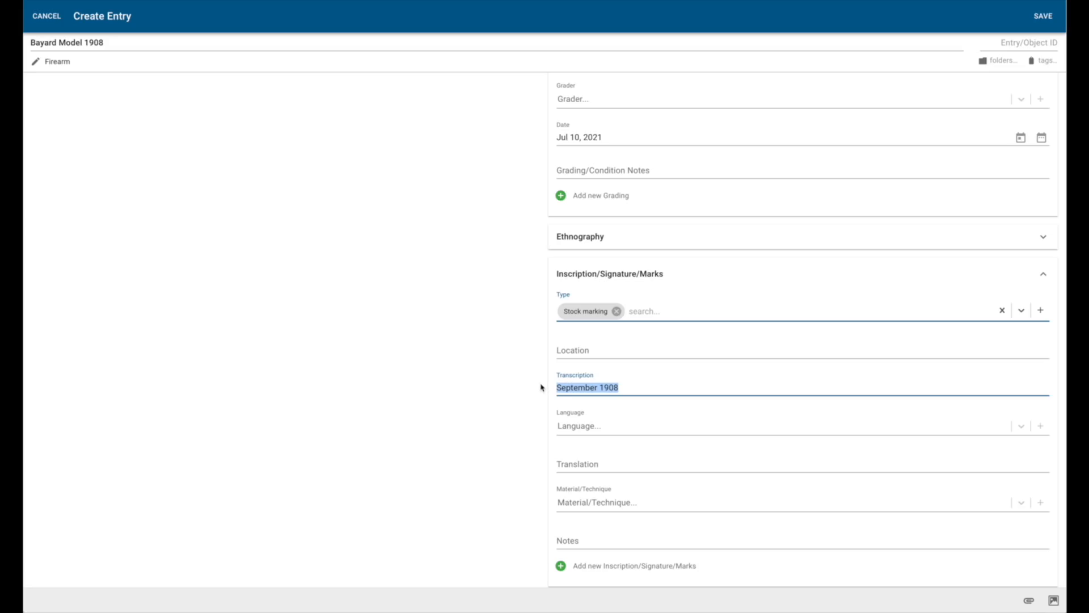
click(617, 312)
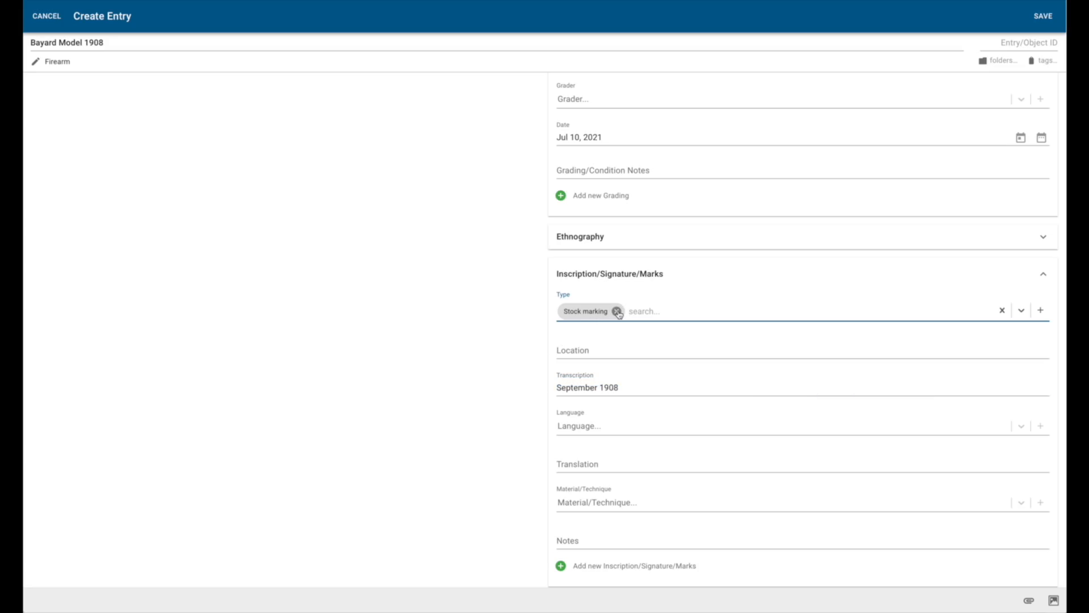
click(617, 312)
drag(627, 385, 528, 381)
key(BackSpace)
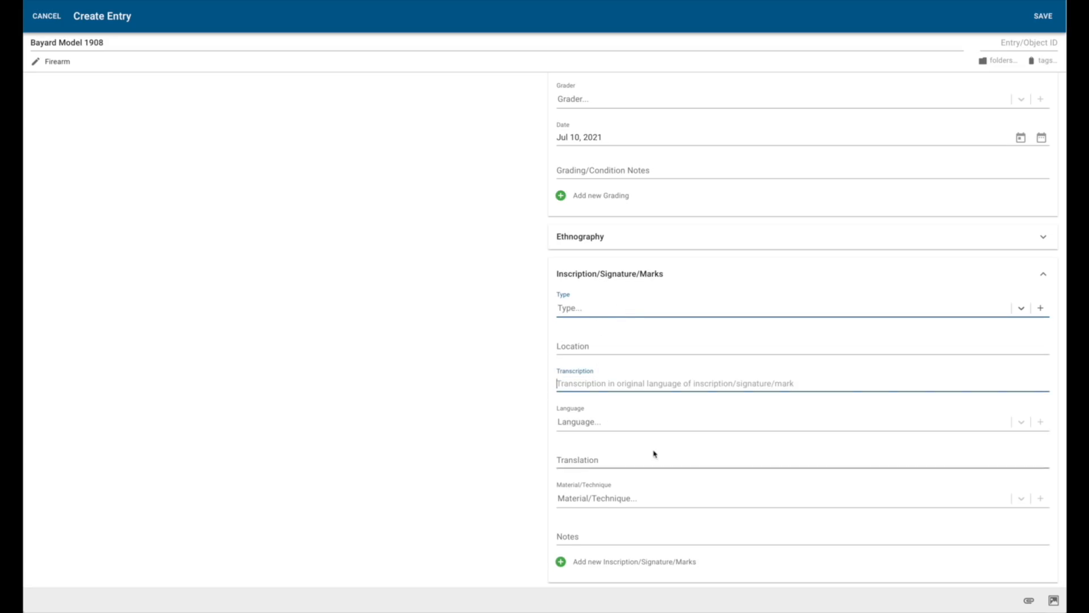
Step: Examine the Parts and Accessories sections, including the cleaning rod and notes fields, without entering anything
scroll(653, 451, down, 5)
click(612, 326)
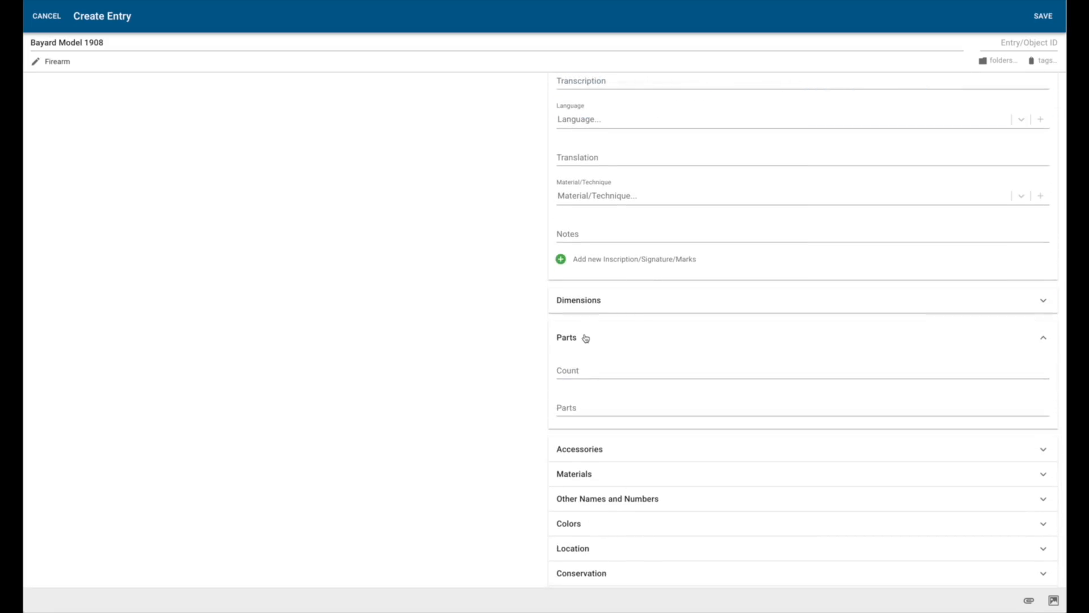
click(586, 339)
click(592, 357)
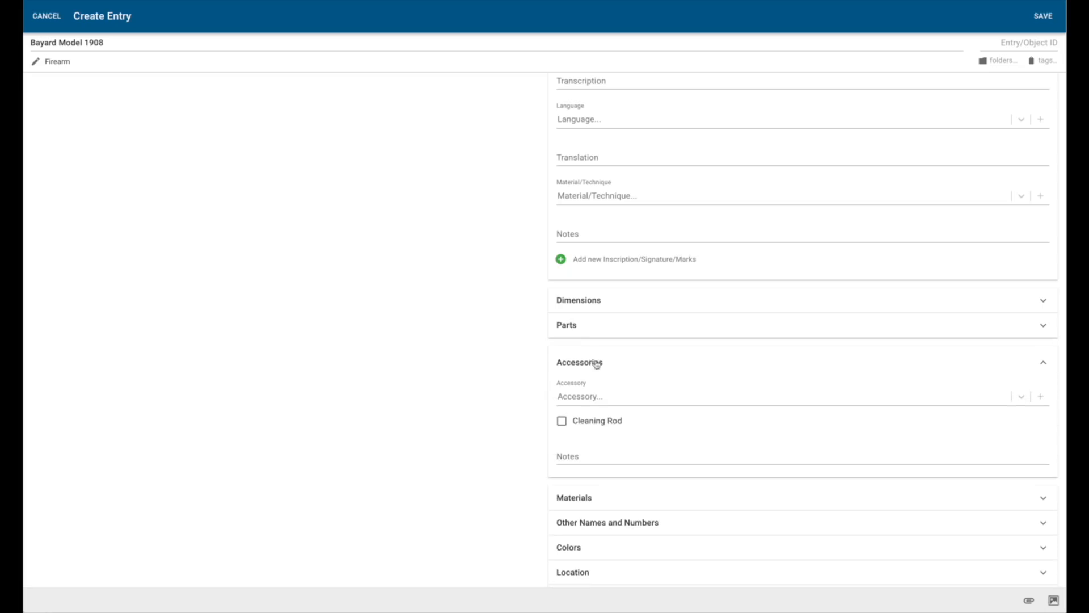
click(563, 423)
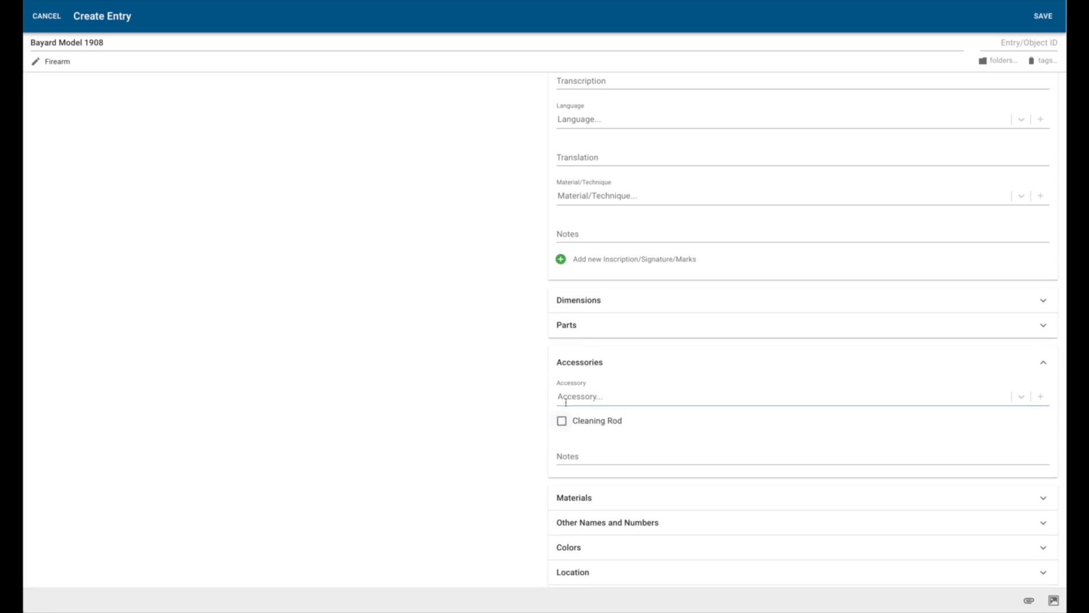
click(576, 459)
Step: Expand the Valuations section and record a valuation of type Estimate with an estimated value of $350
scroll(574, 453, down, 4)
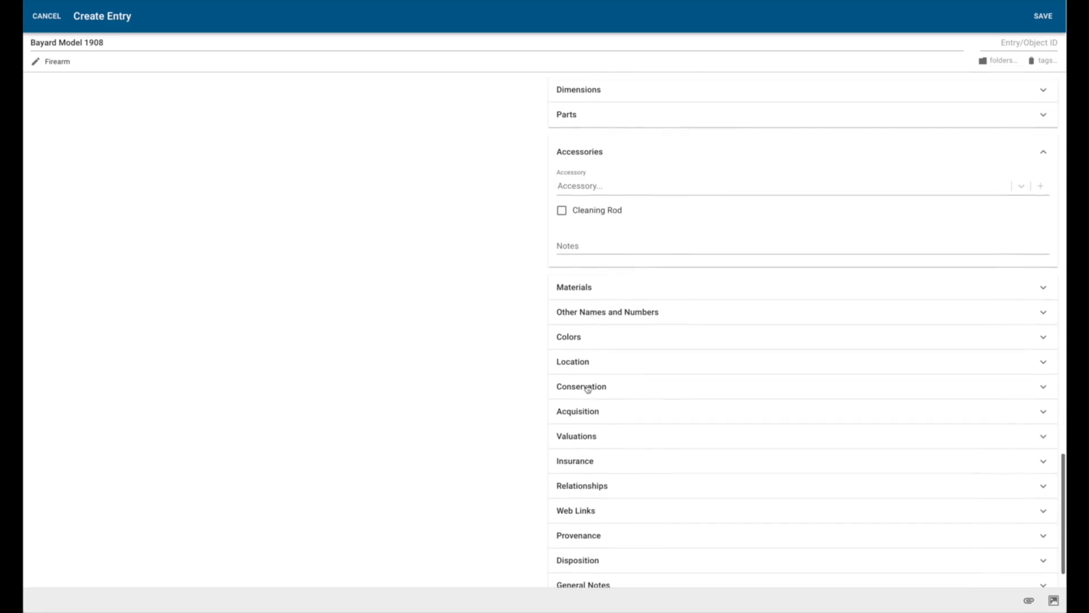
click(579, 439)
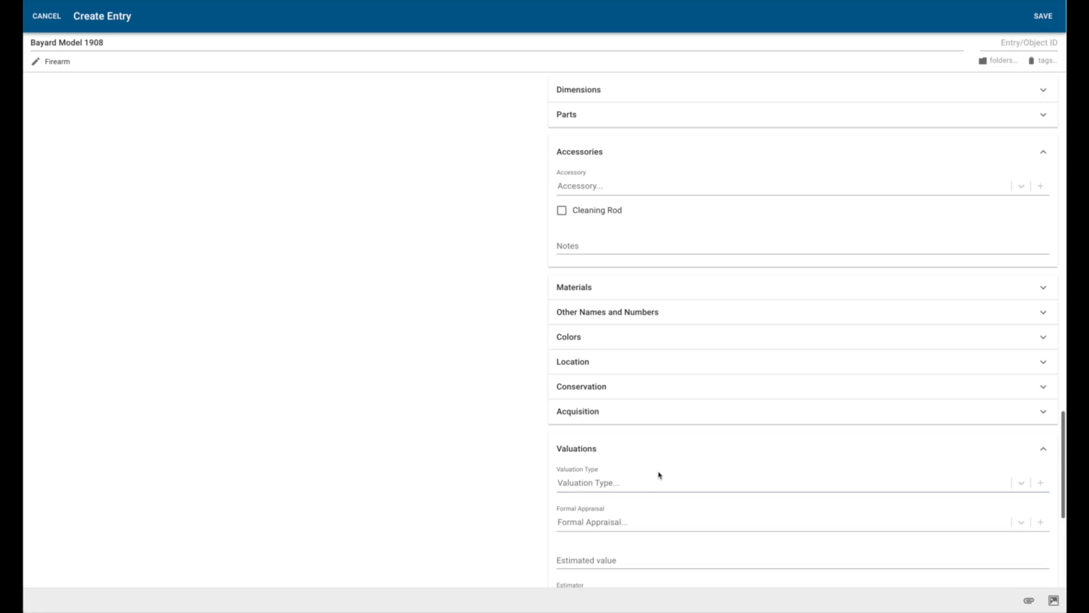
scroll(653, 476, down, 4)
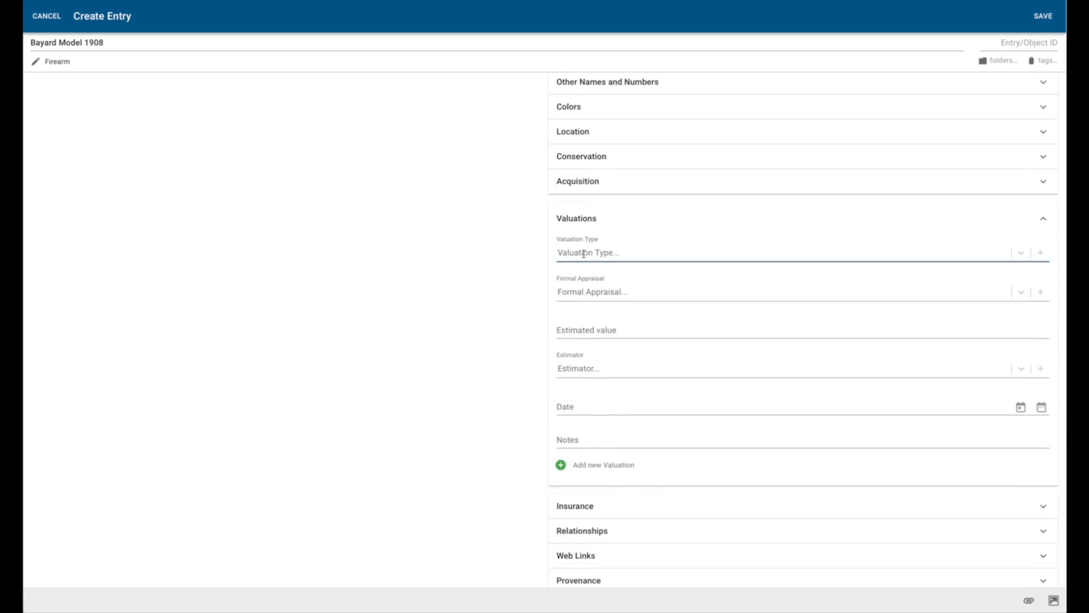
click(584, 253)
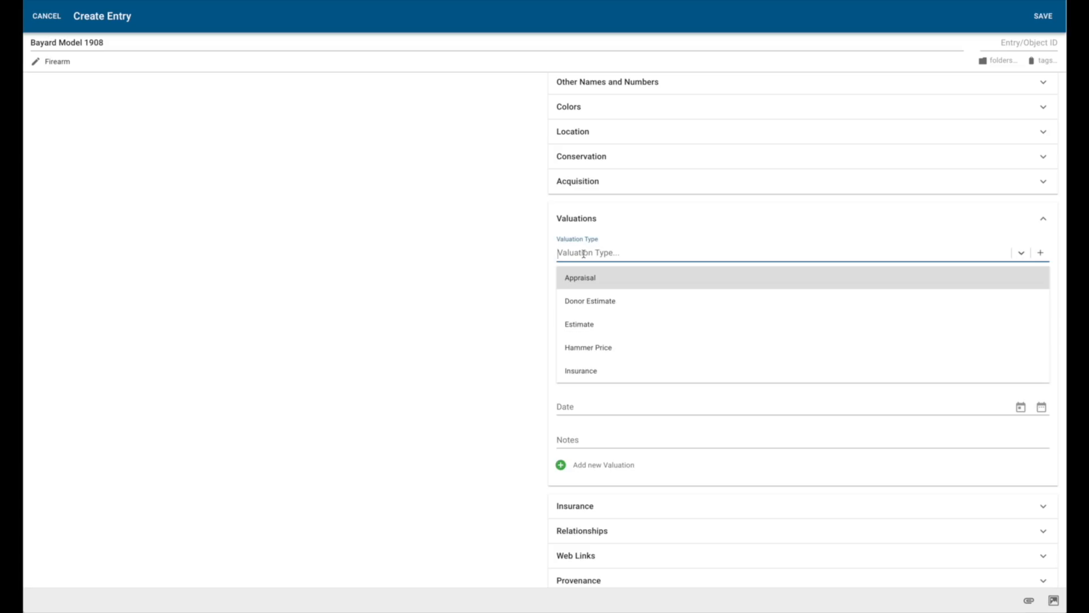
scroll(596, 370, down, 1)
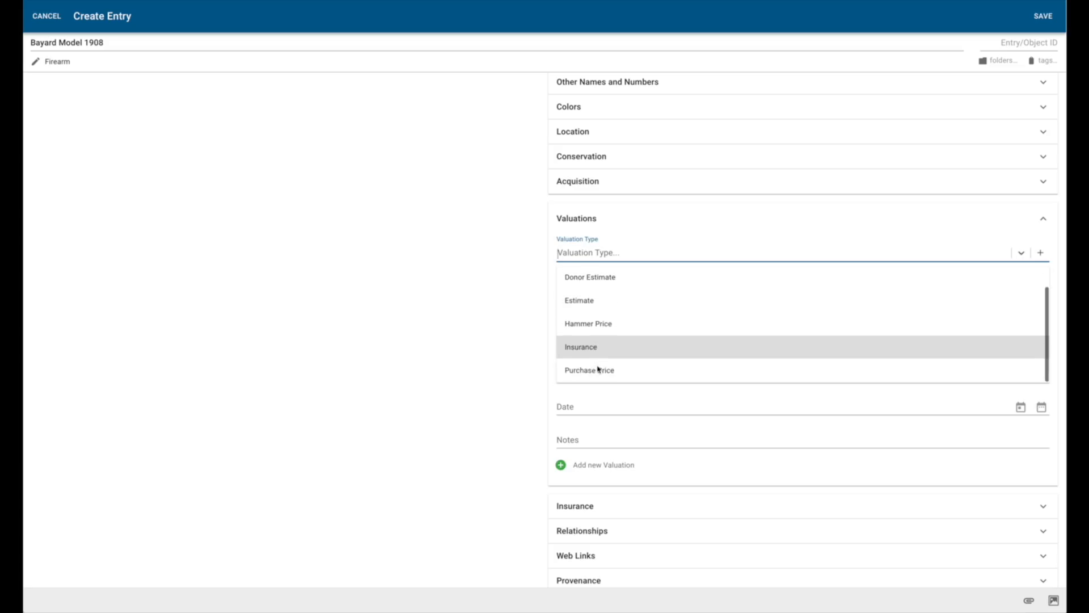
click(584, 301)
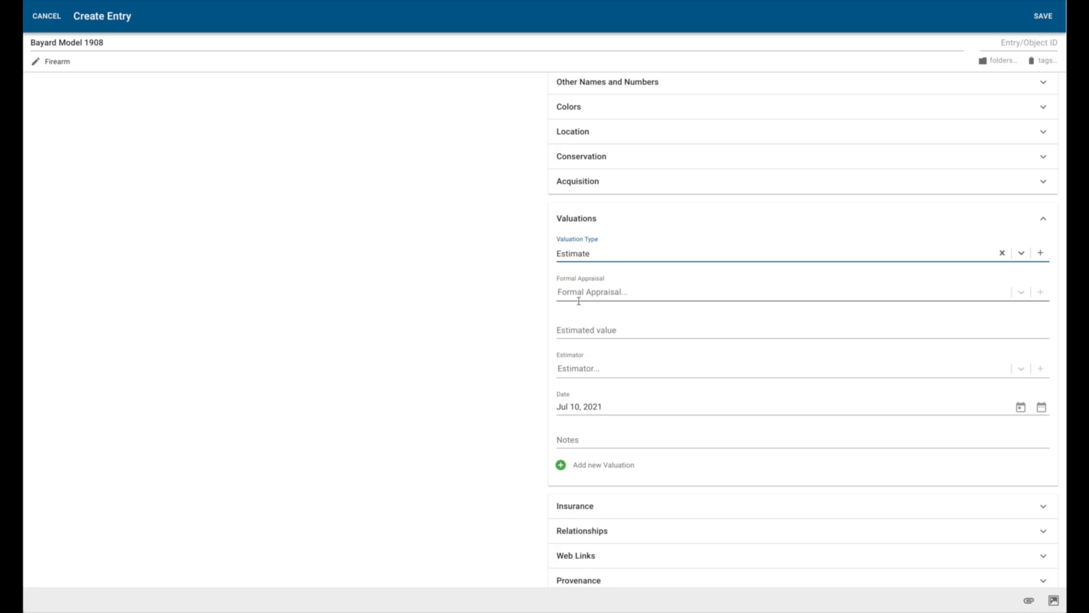
click(600, 293)
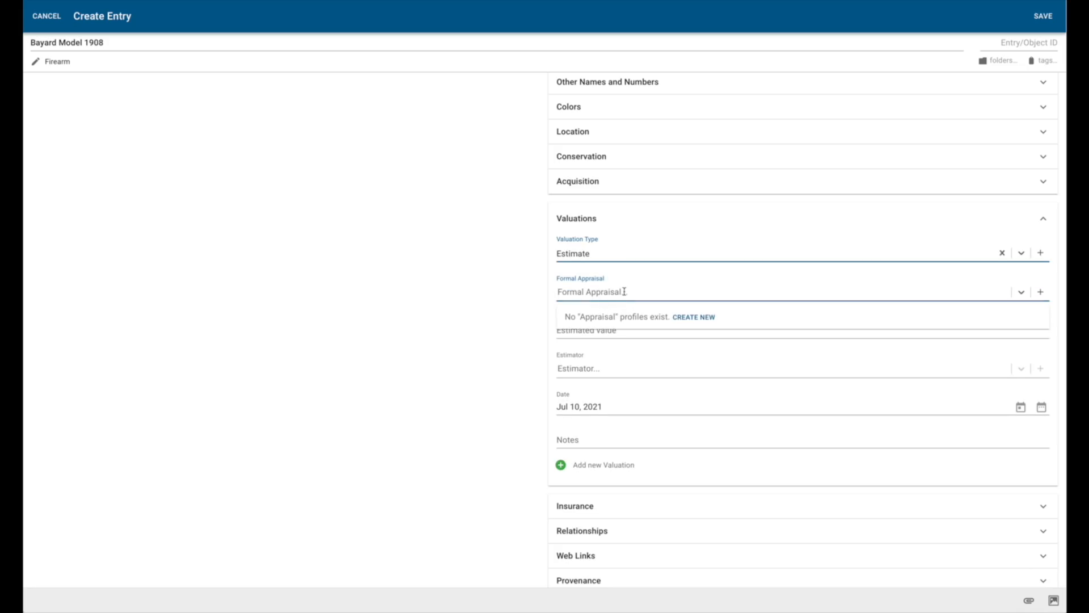
click(605, 330)
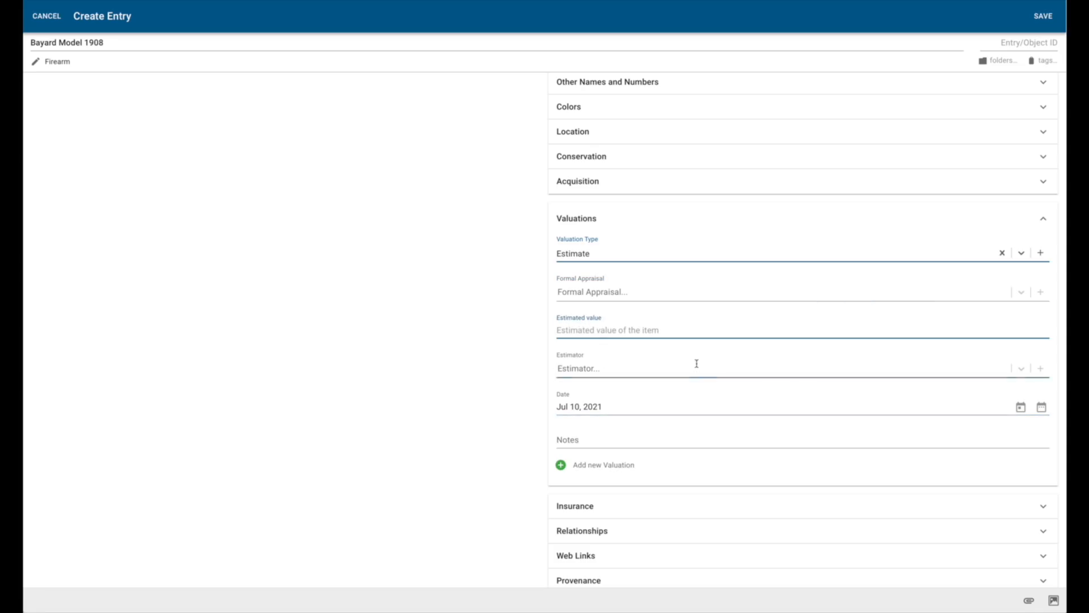
text(350)
Step: Create a new Person or Organization profile with the estimator's full name and assign it as the valuation's estimator
click(650, 370)
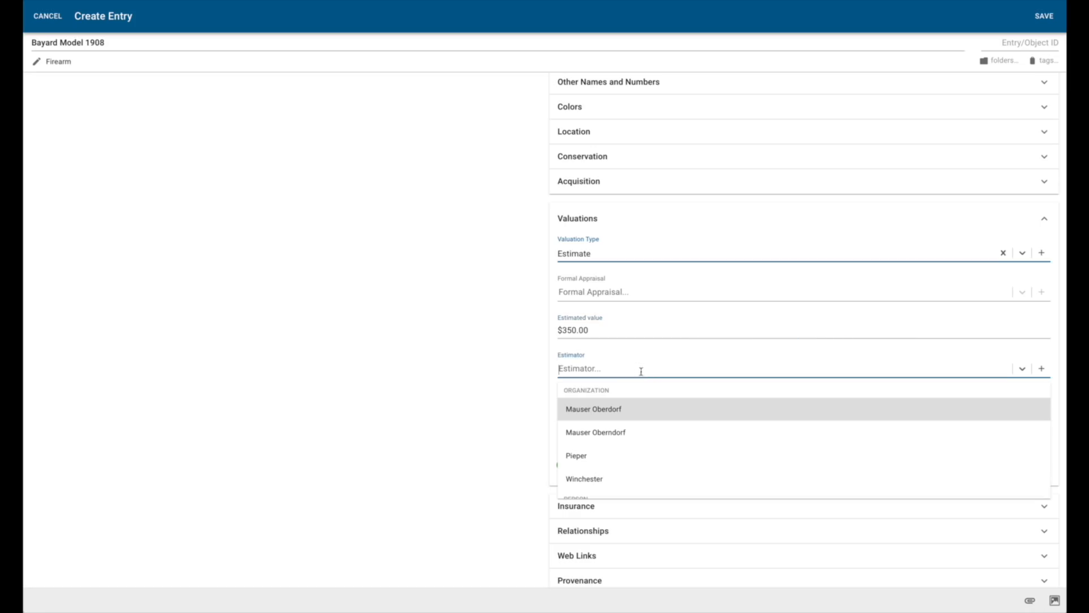
scroll(628, 426, down, 3)
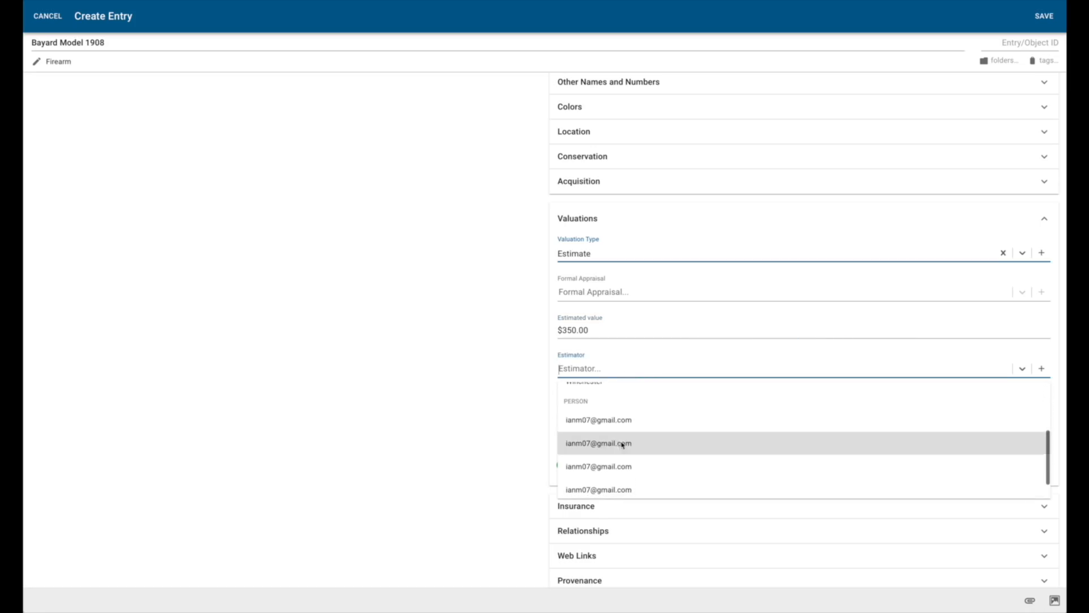
scroll(609, 421, up, 6)
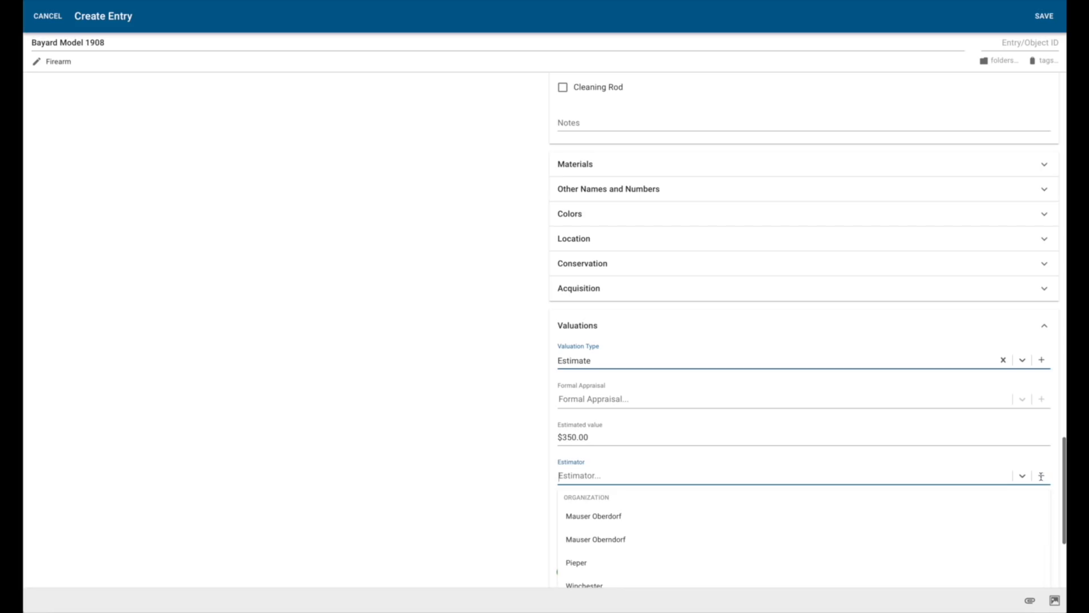
click(1042, 476)
click(79, 179)
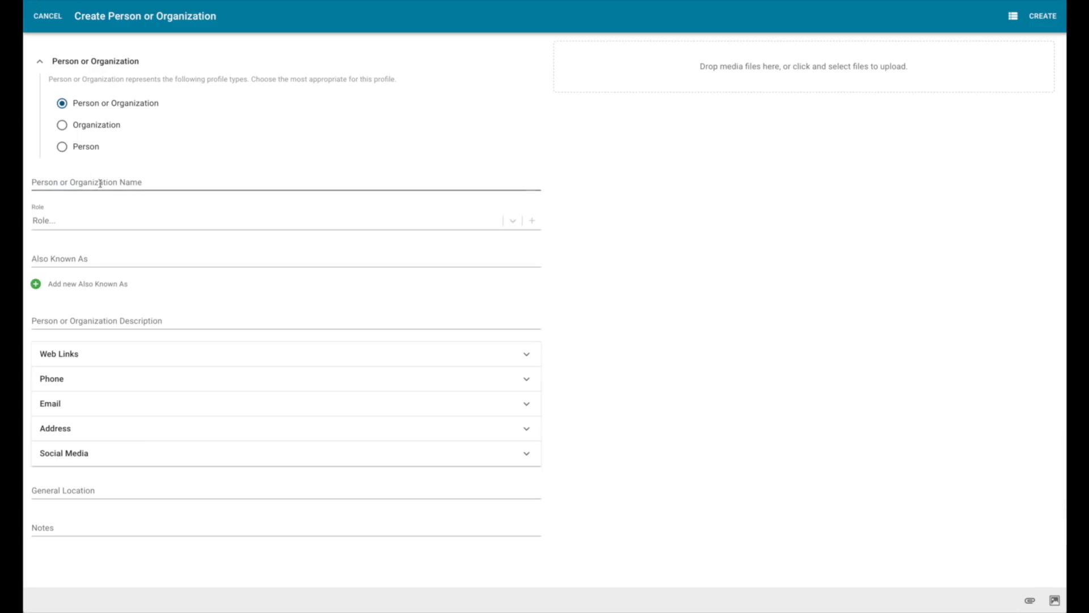
text(Ian McCollum)
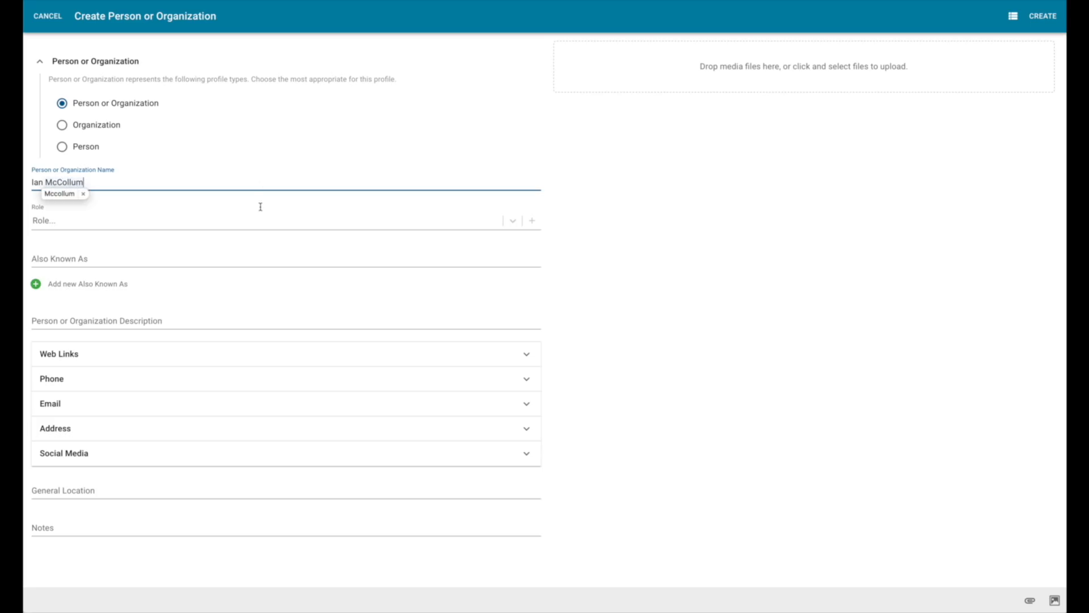
click(1042, 15)
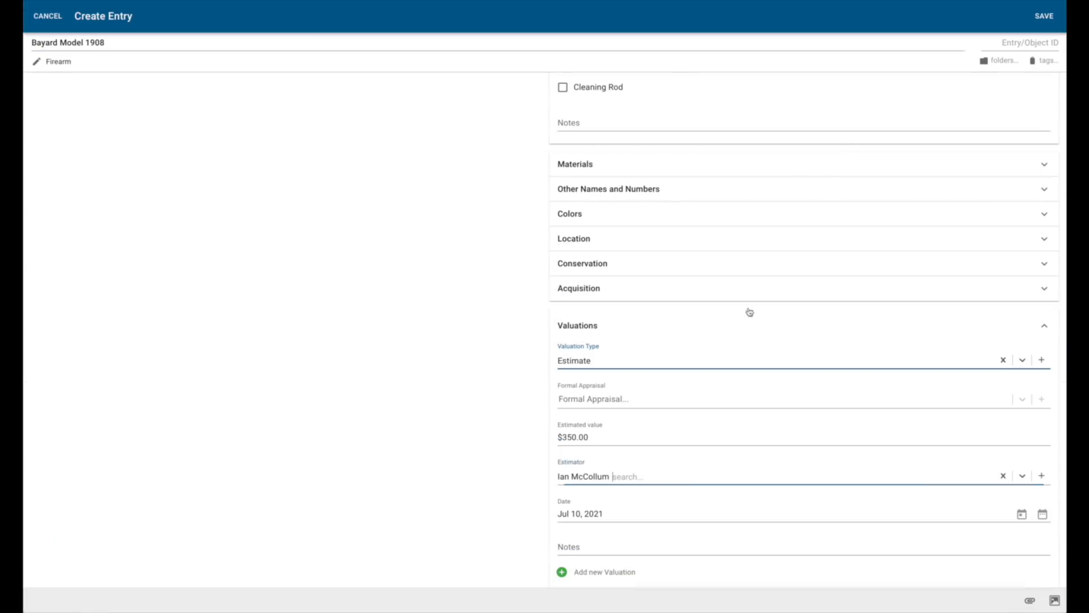
Step: Add a second valuation to the entry and set its type to Purchase Price
scroll(610, 529, down, 2)
click(582, 440)
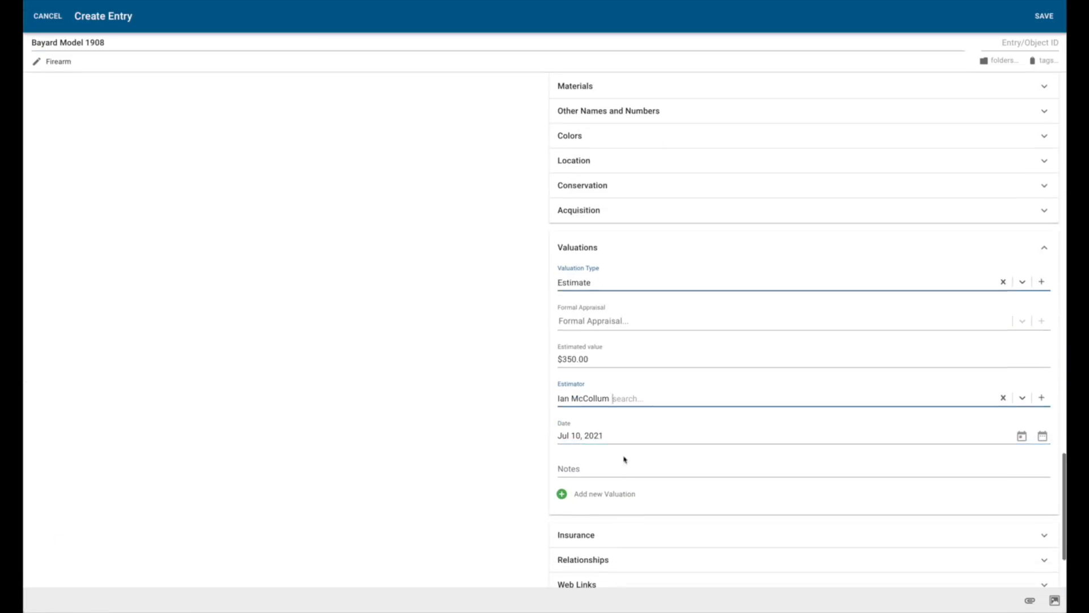
scroll(618, 479, down, 1)
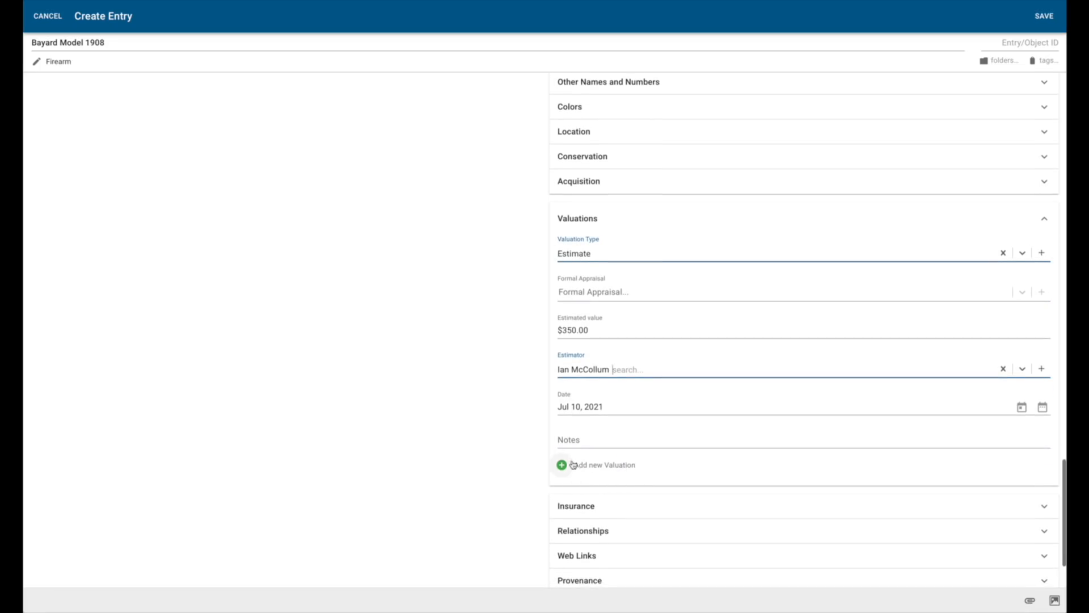
click(565, 466)
scroll(613, 453, down, 3)
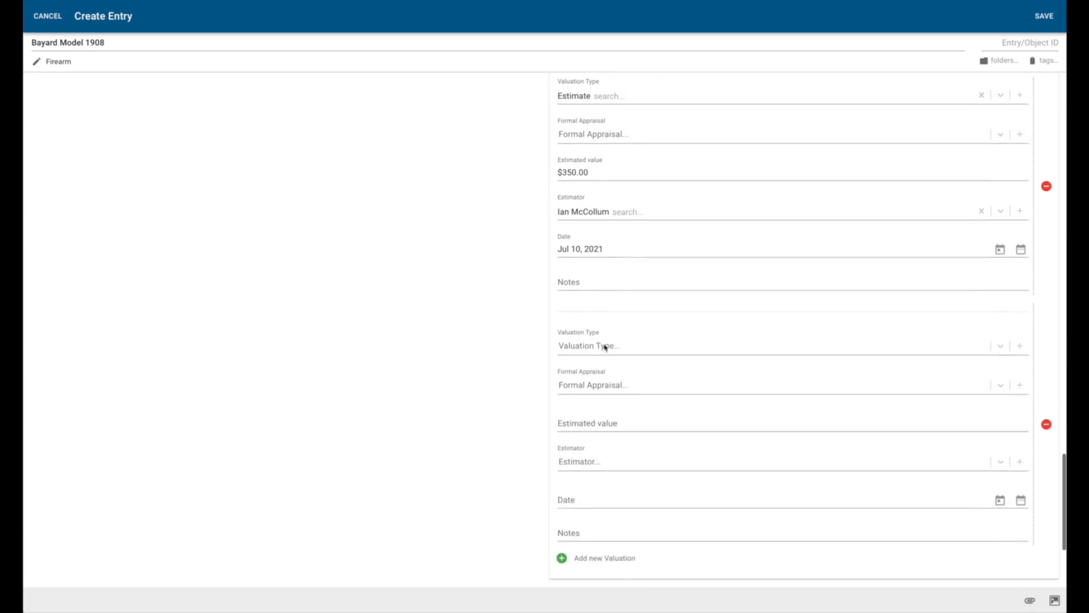
click(615, 310)
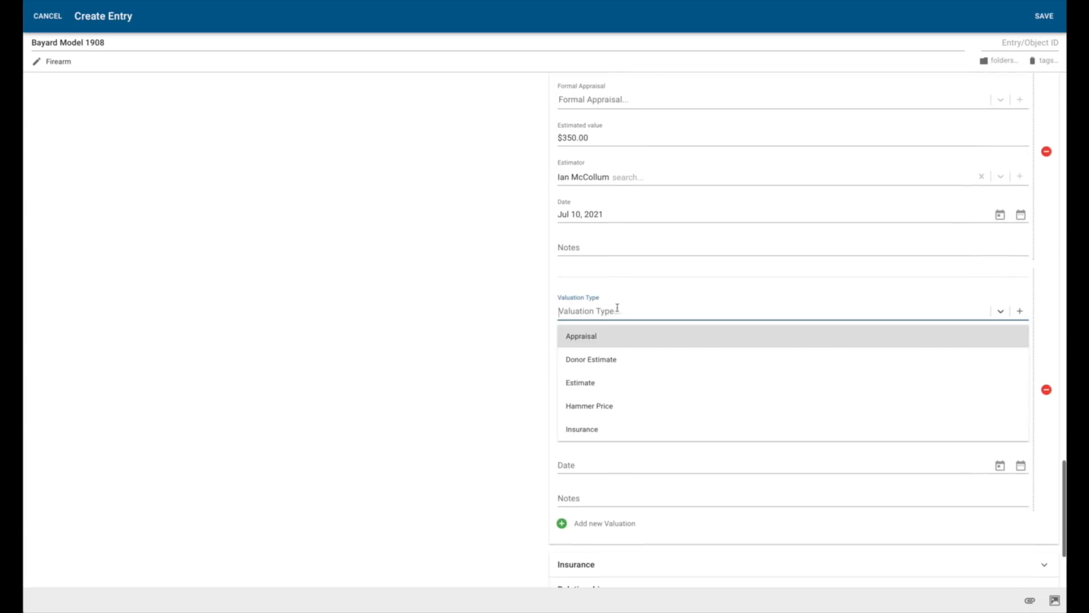
scroll(605, 413, down, 1)
click(605, 430)
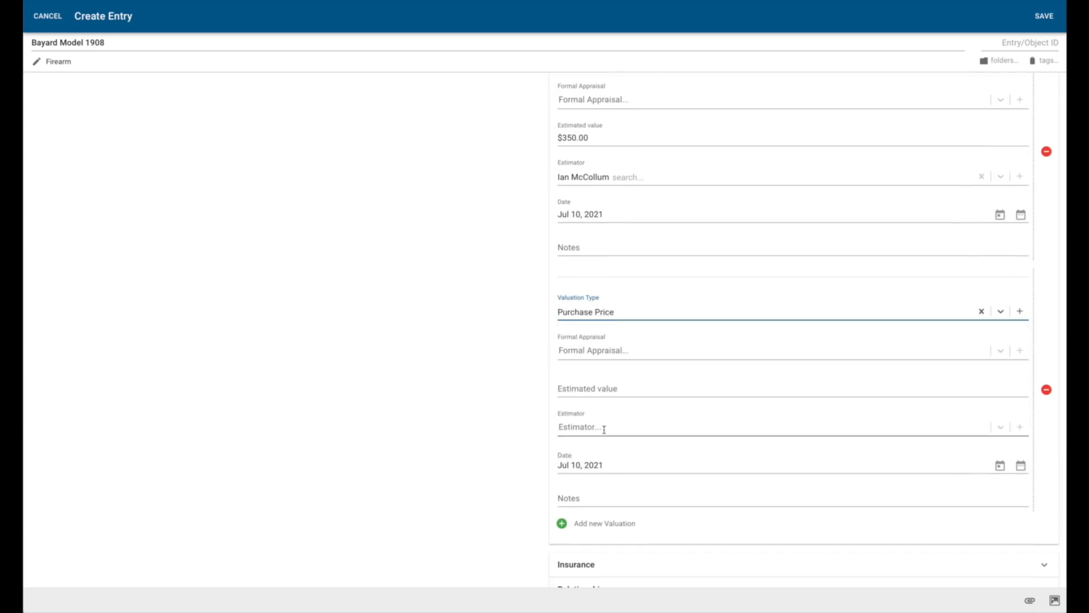
Step: Set the Purchase Price valuation's value to $200 and choose the same person as its estimator
click(600, 351)
click(593, 389)
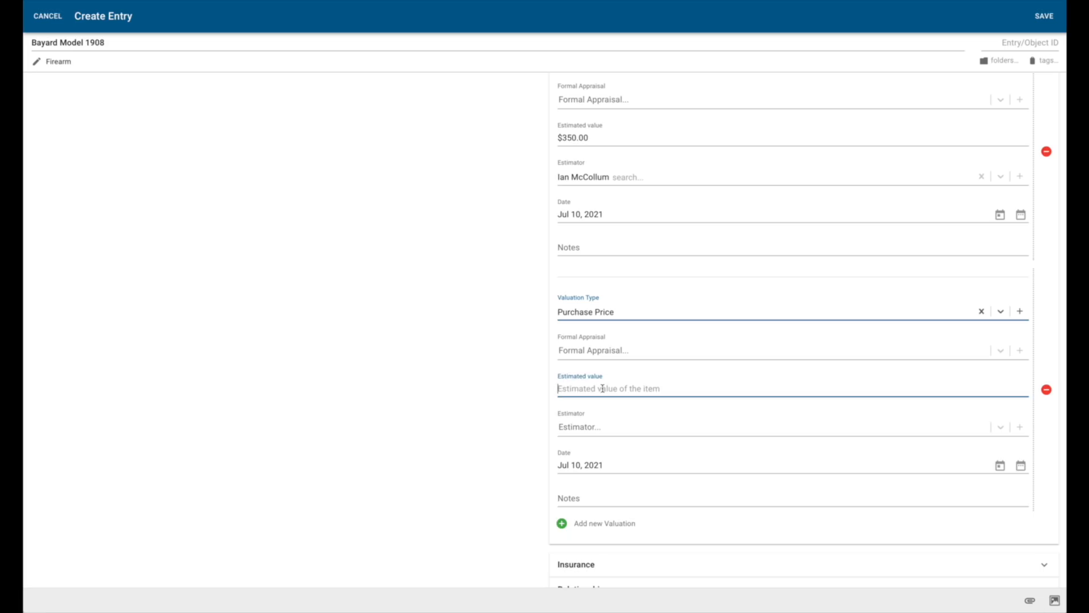
text(200)
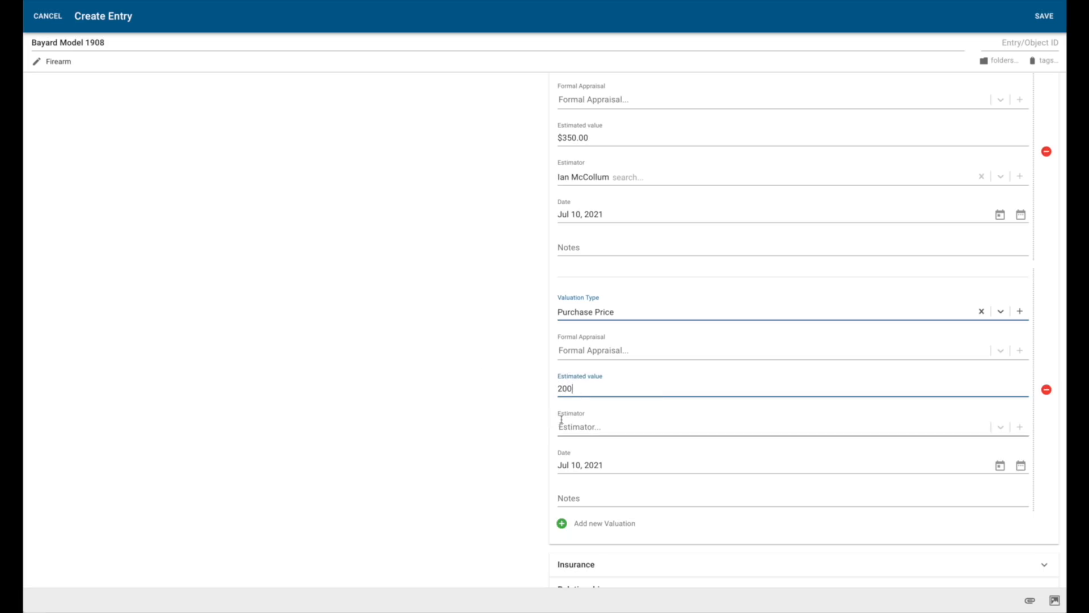
click(560, 424)
click(613, 474)
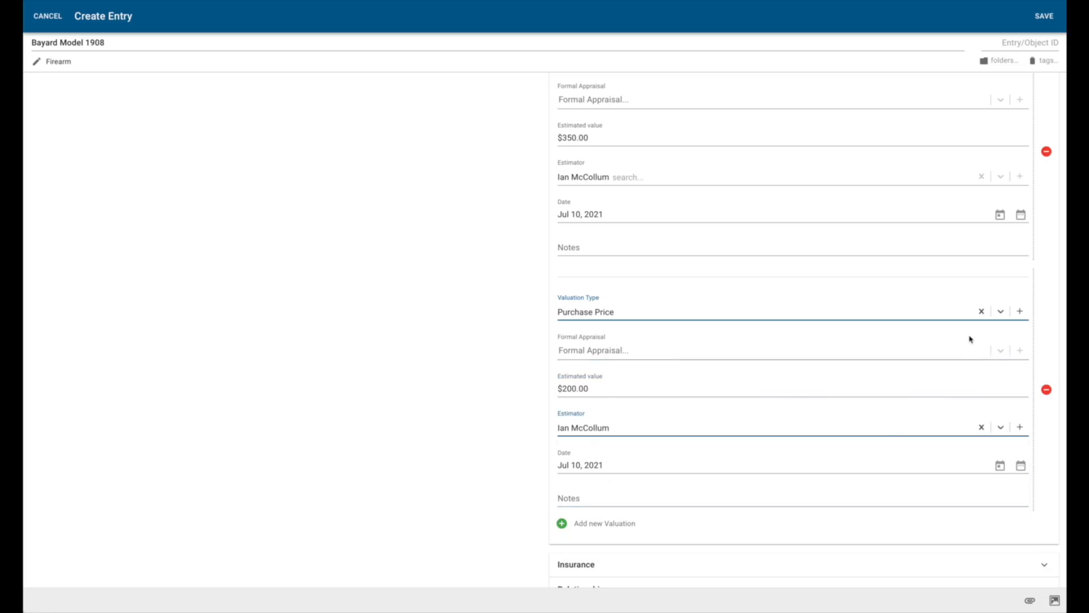
Step: Expand the Insurance, Provenance and Disposition sections and examine their fields without entering anything
scroll(785, 489, down, 3)
click(586, 414)
scroll(692, 437, down, 1)
click(633, 396)
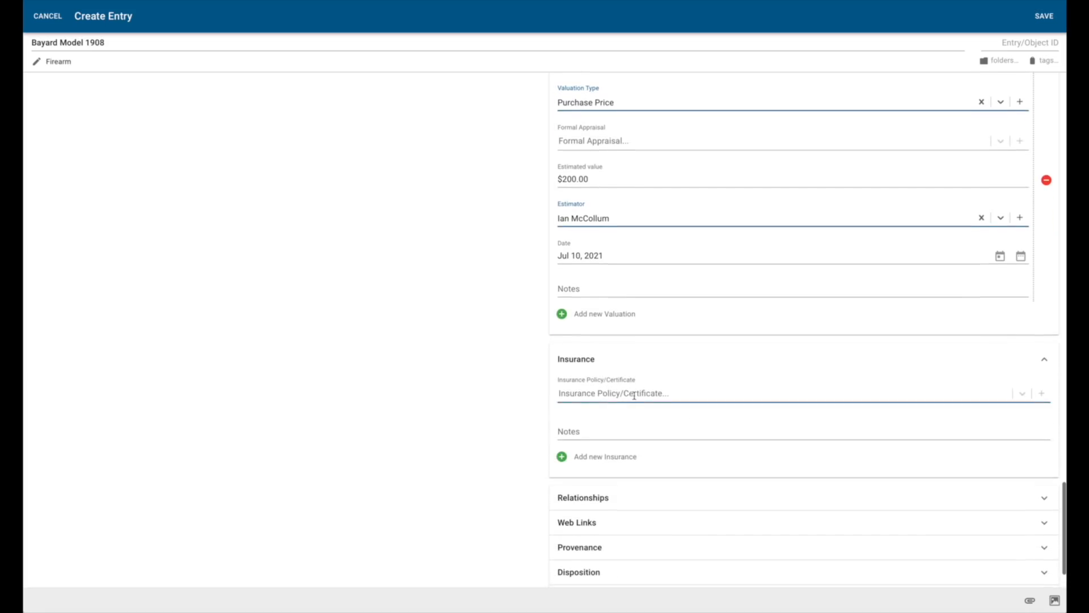
scroll(630, 436, down, 1)
click(587, 487)
scroll(690, 470, down, 2)
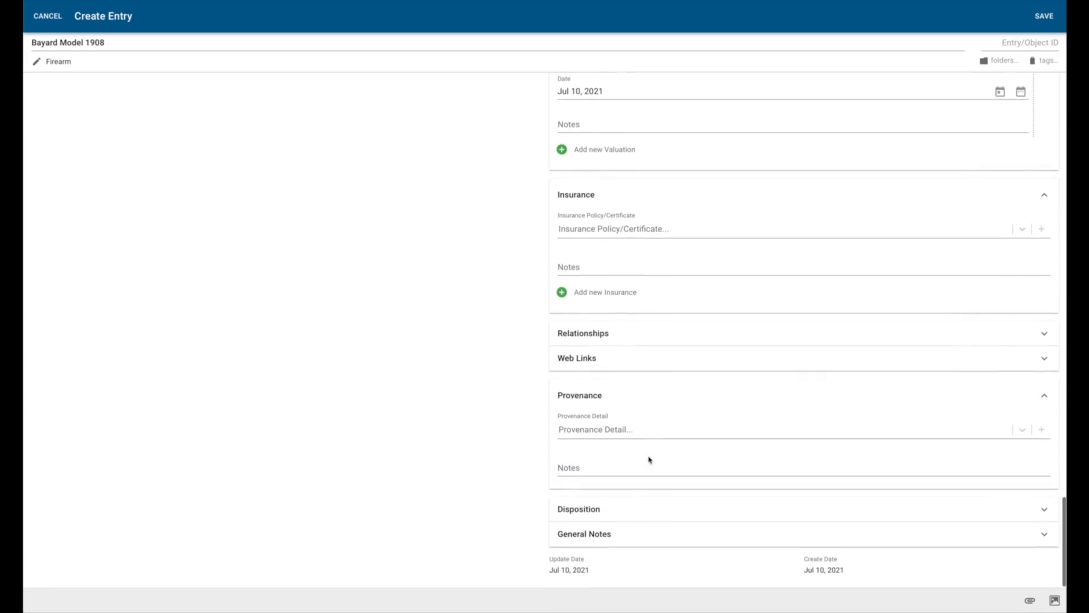
click(601, 512)
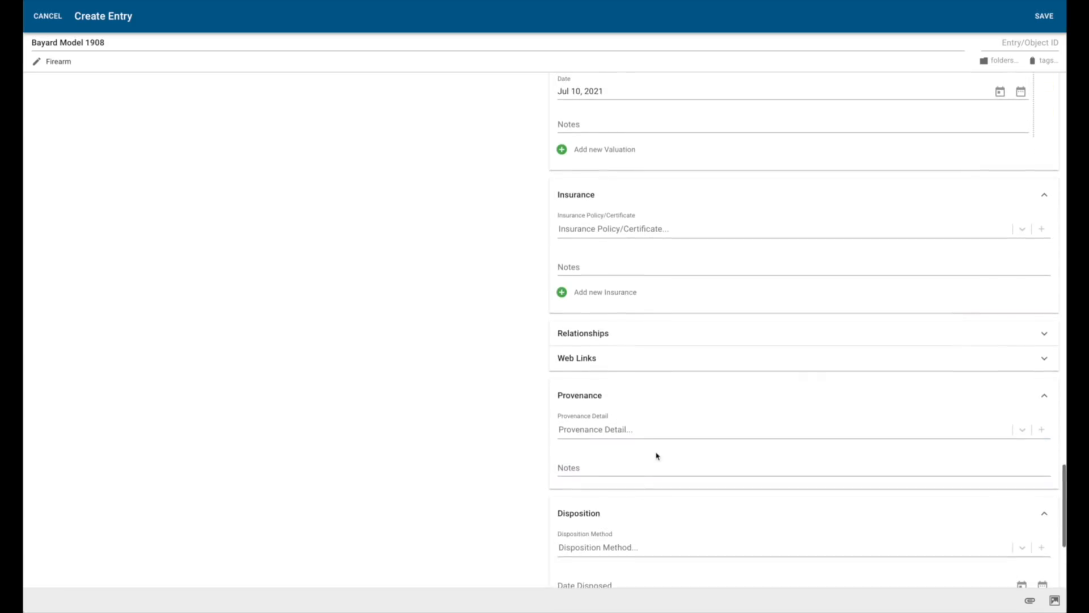
scroll(657, 456, down, 4)
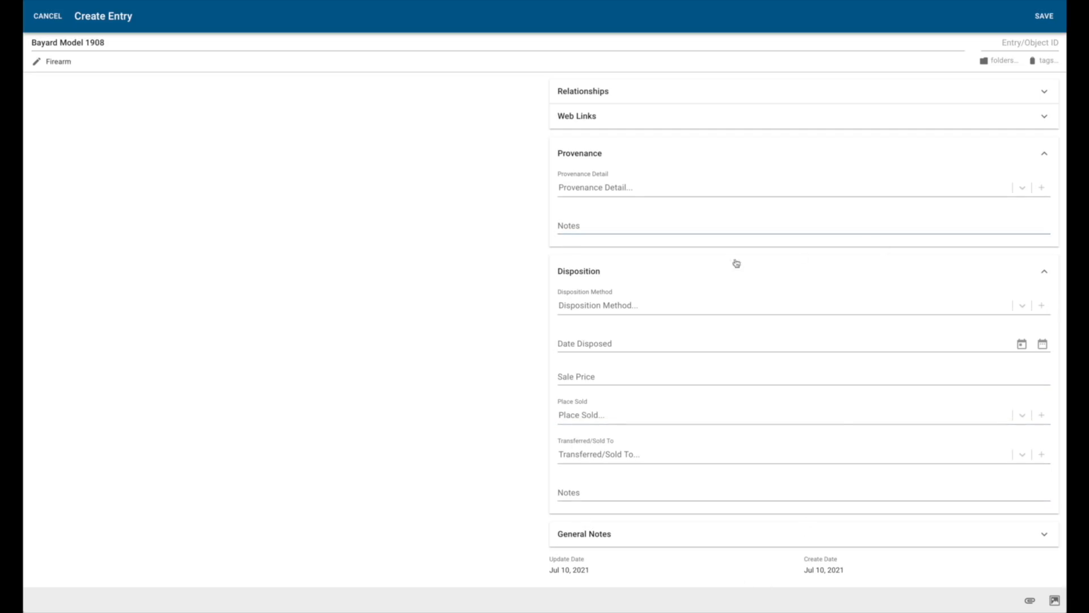
Step: Save the Bayard Model 1908 entry and open it from the list of all entries
scroll(694, 267, up, 3)
scroll(694, 267, up, 20)
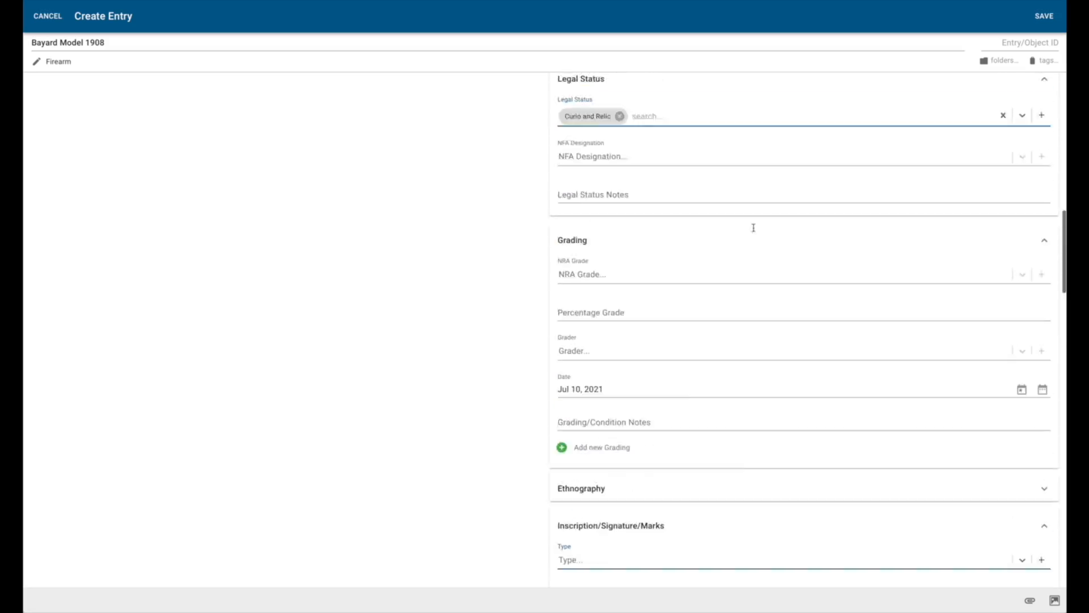
click(1049, 18)
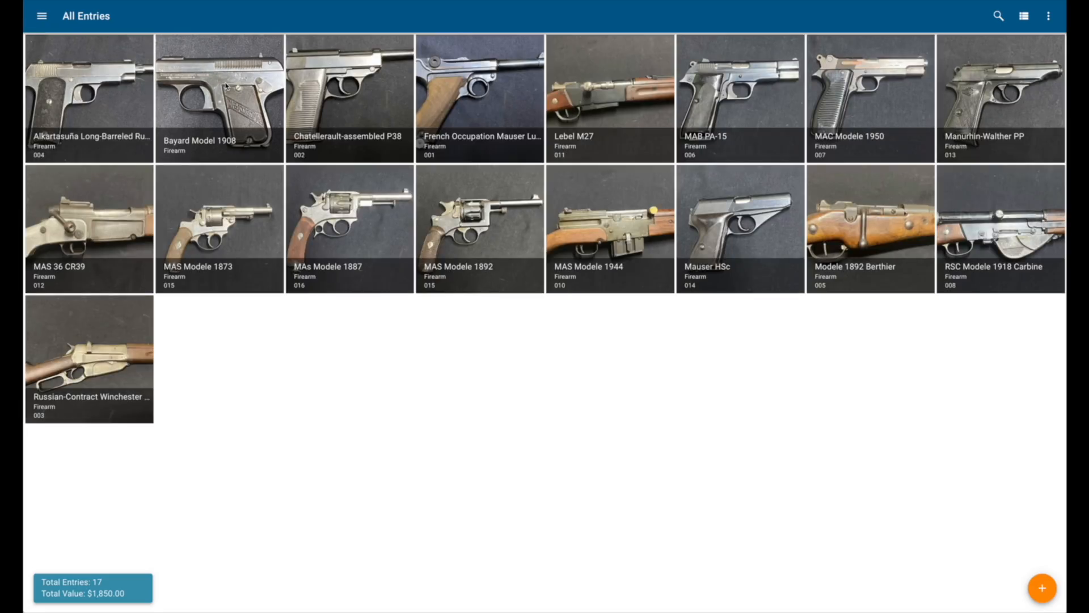
click(226, 86)
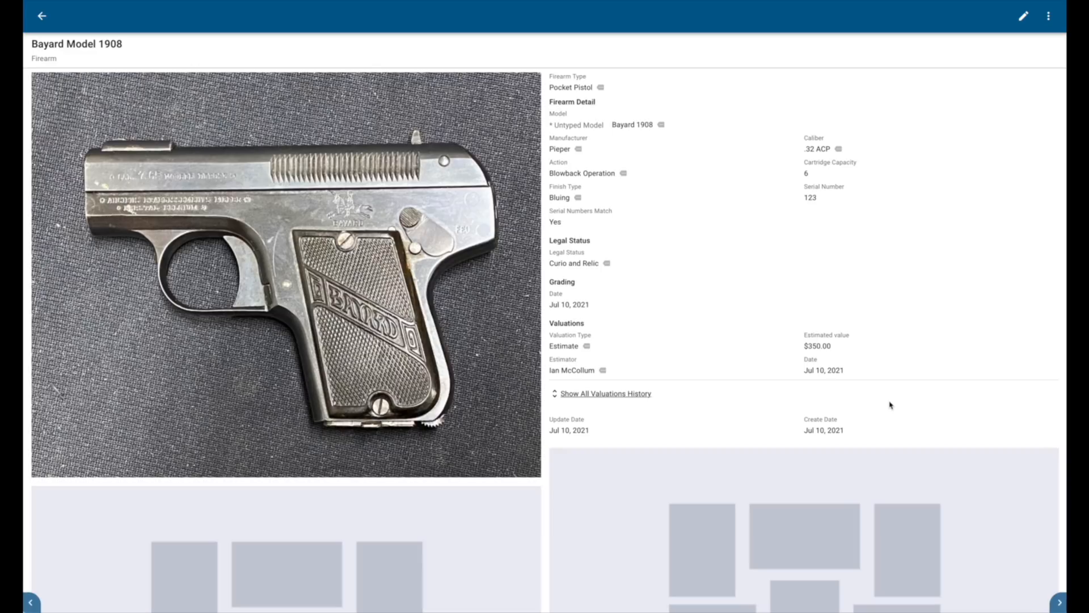
Step: Examine the actions available for the Bayard Model 1908 entry and return to the list of all entries
click(1048, 15)
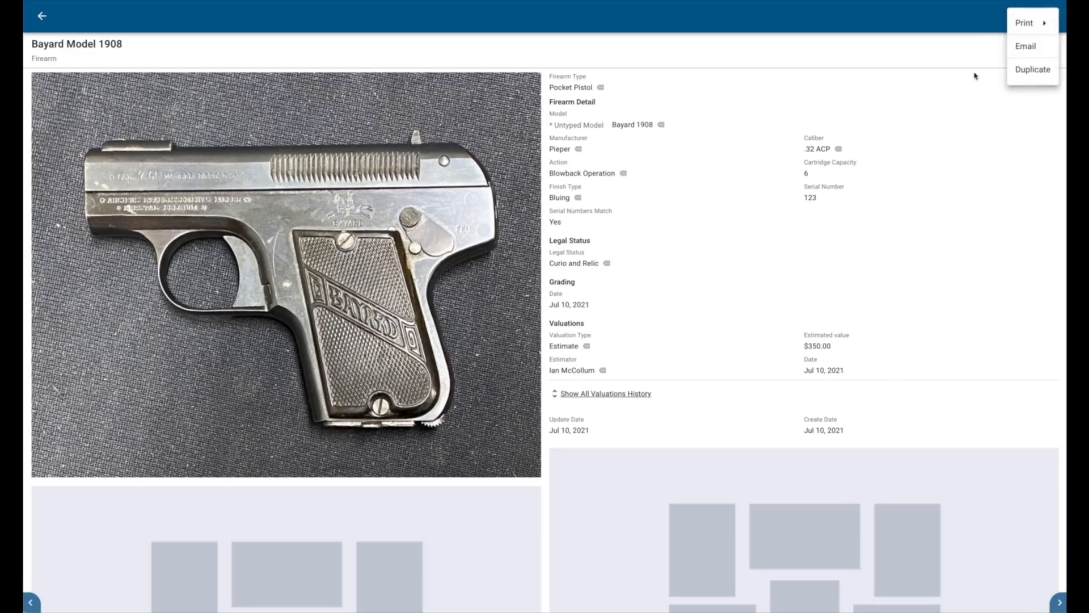
click(1006, 143)
click(40, 17)
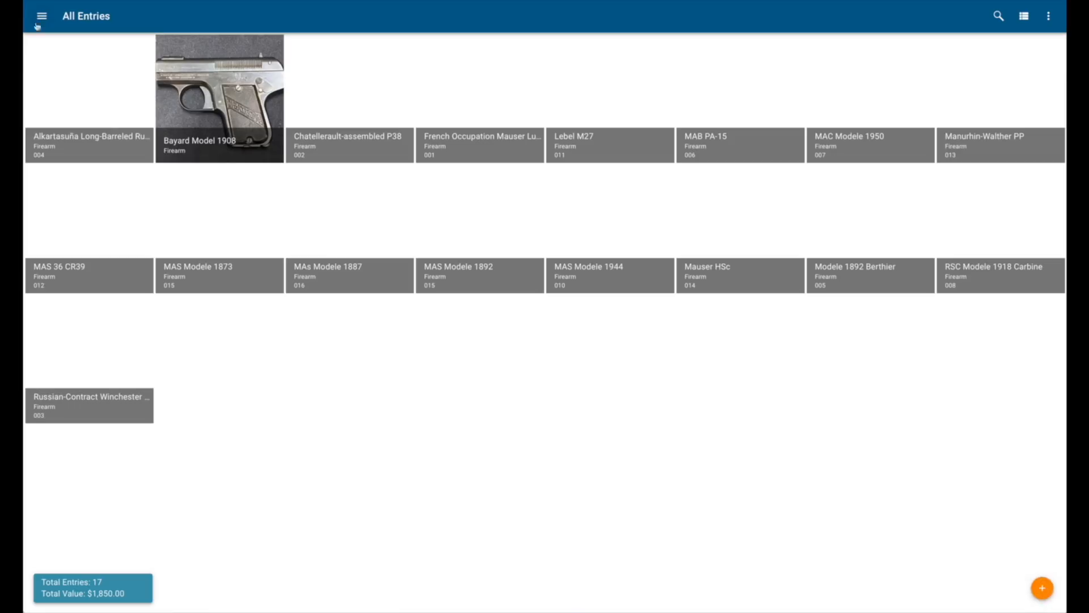
Step: Examine the sort orders offered for all entries, keeping the current order
click(1049, 16)
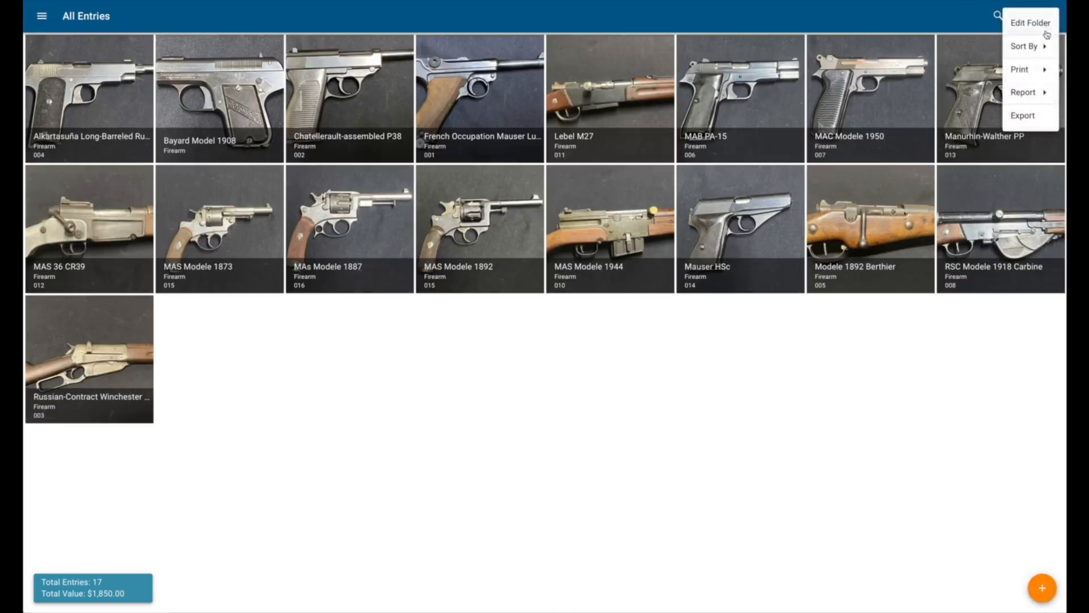
click(1041, 47)
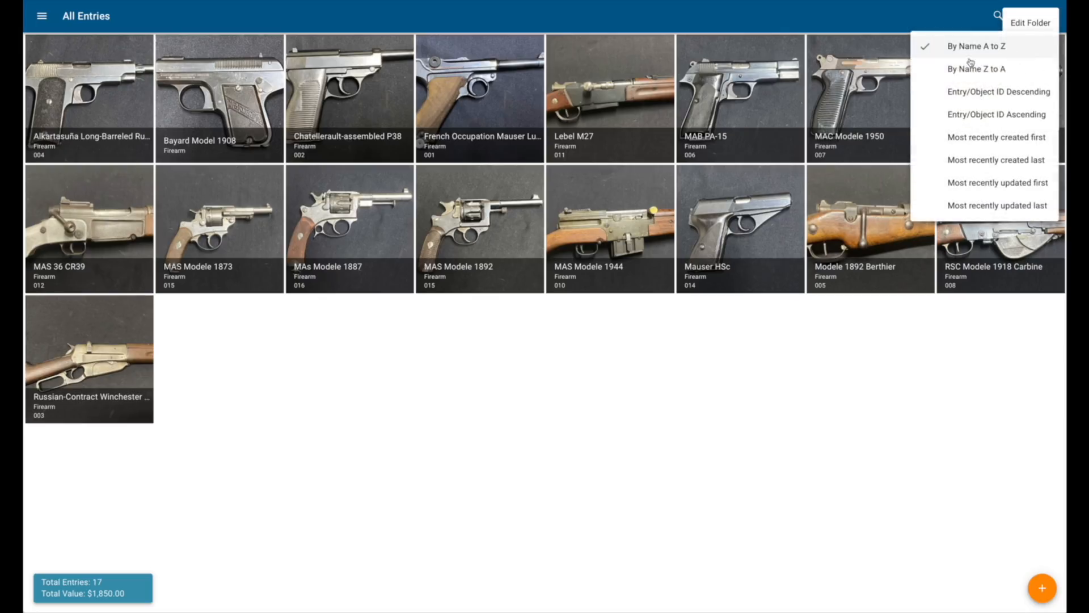
click(961, 21)
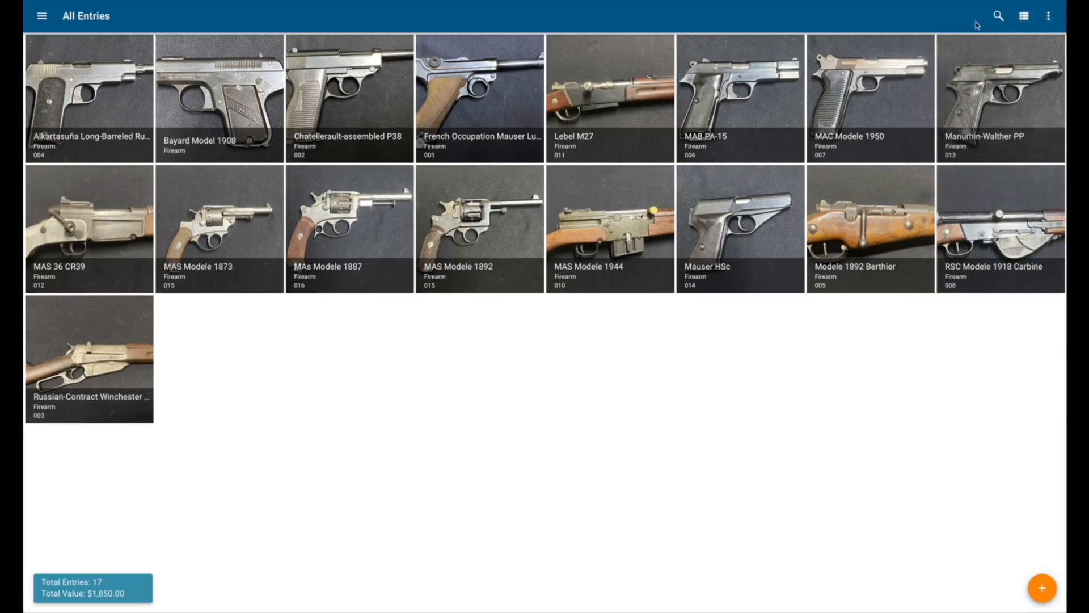
Step: Show all entries as a detailed list, and return to the photo grid
click(1024, 17)
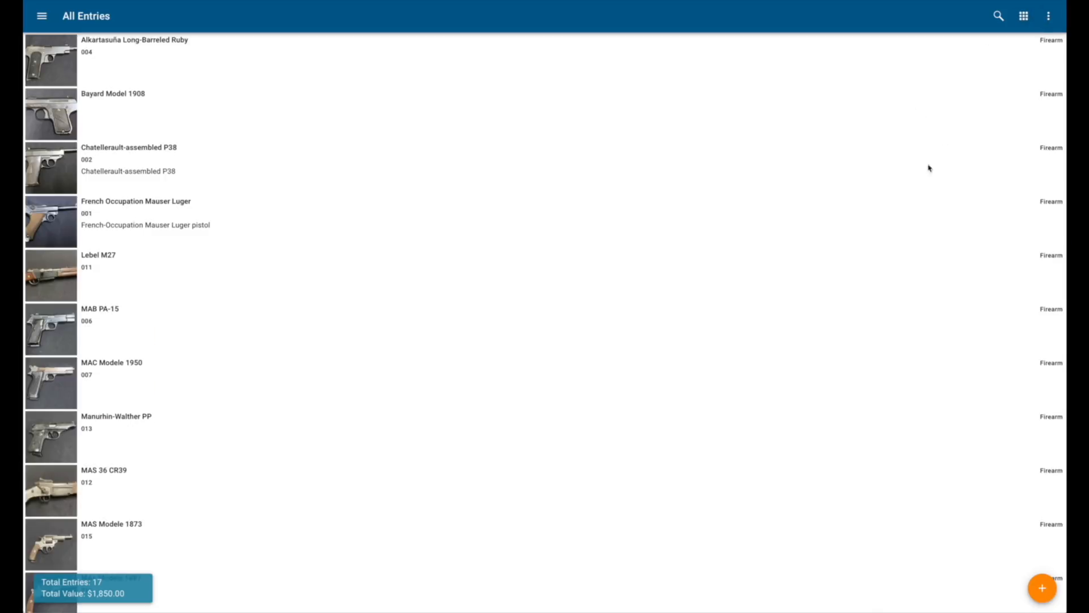
click(1025, 17)
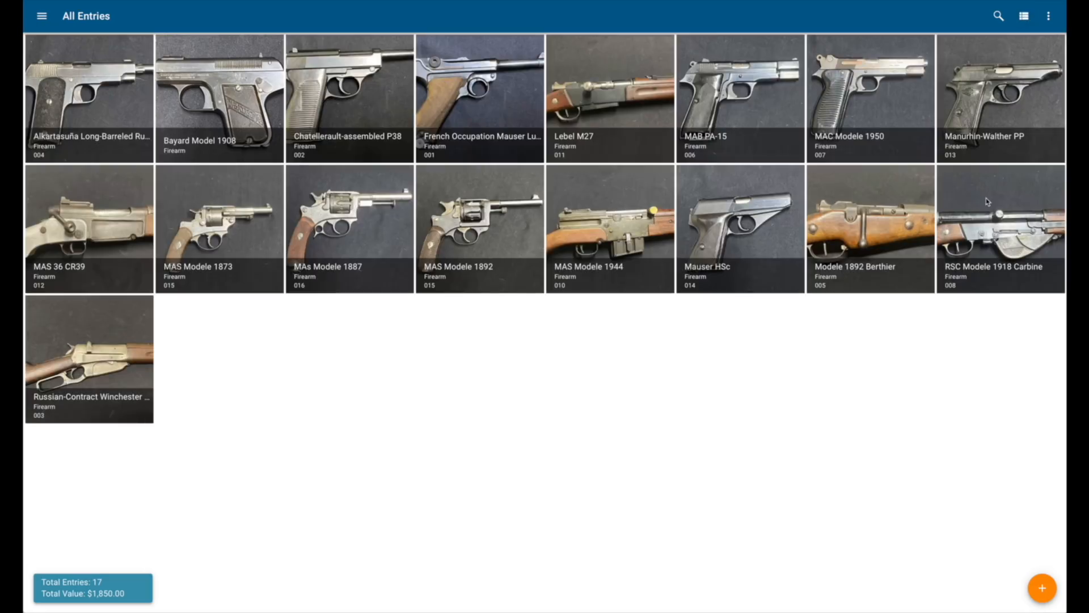
Step: Open the choice of report types for the All Entries collection
click(1049, 17)
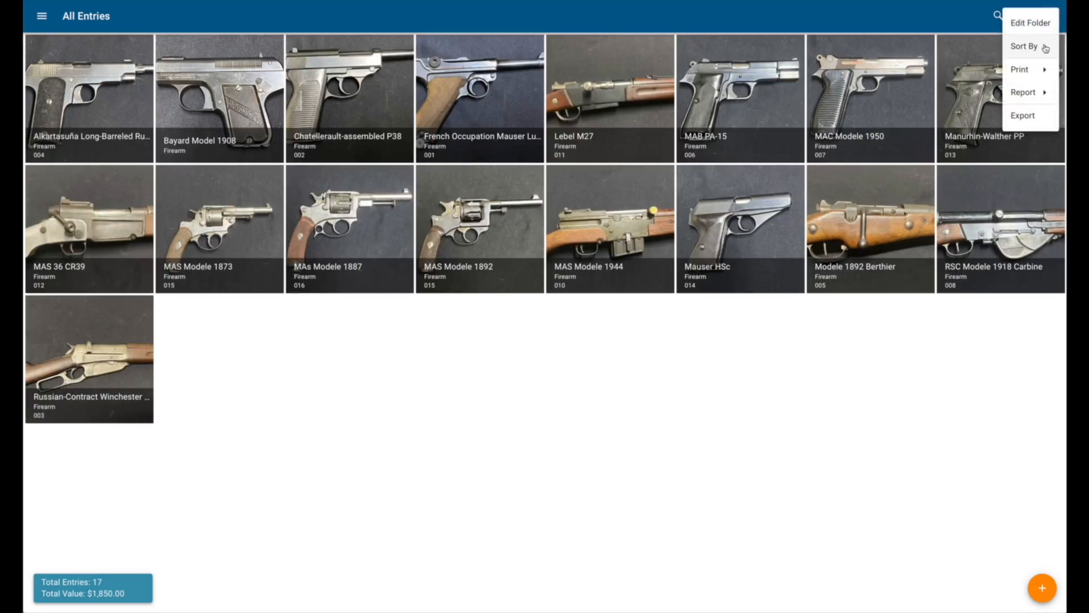
click(1030, 95)
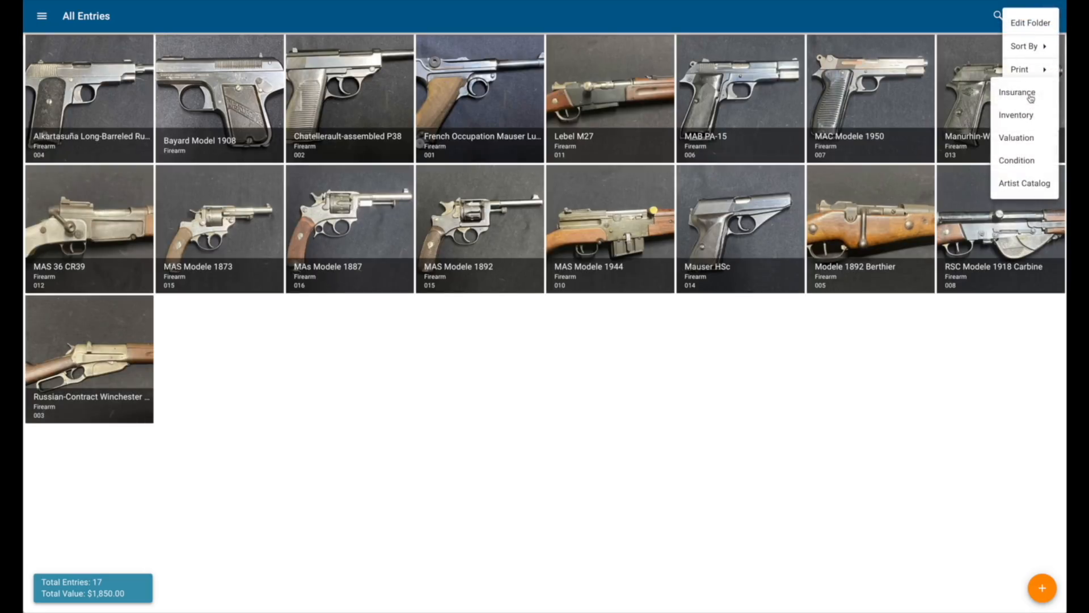